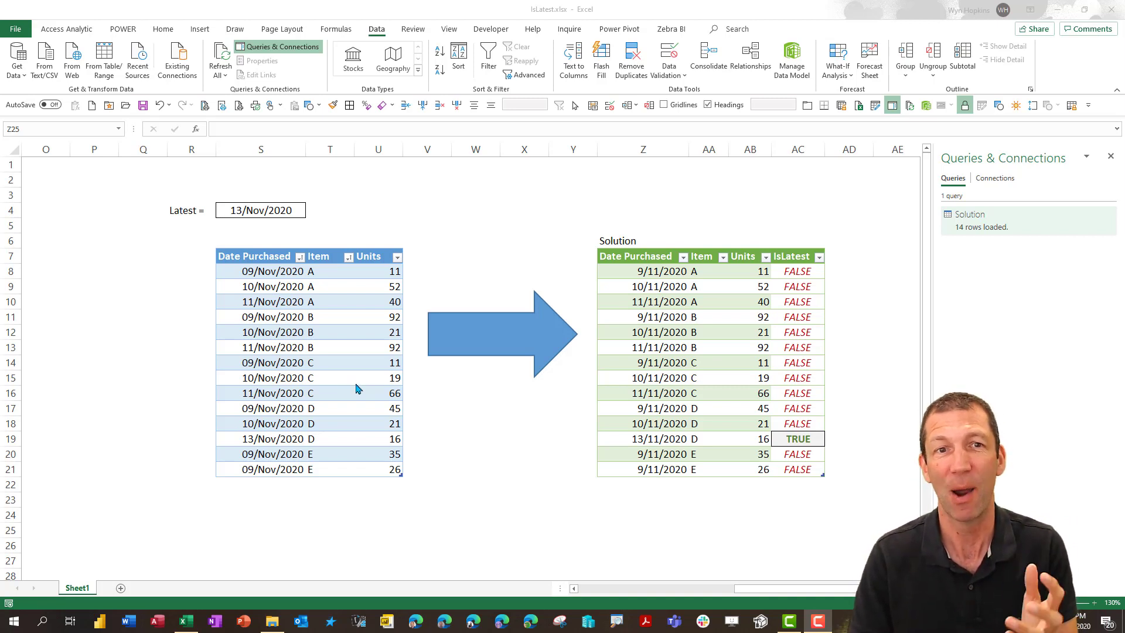
- Replace S19's 13/Nov/2020 date with the 09/Nov/2020 date copied from S17
key("alt+Tab")
left_click(273, 439)
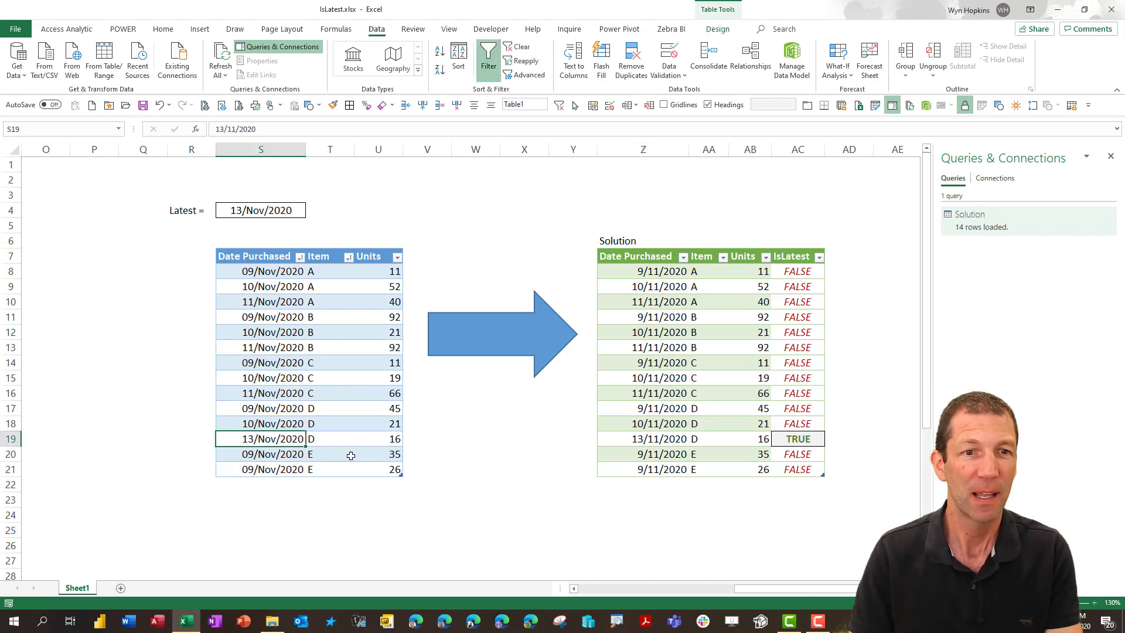
left_click(272, 409)
key("ctrl+c")
left_click(264, 439)
key("ctrl+v")
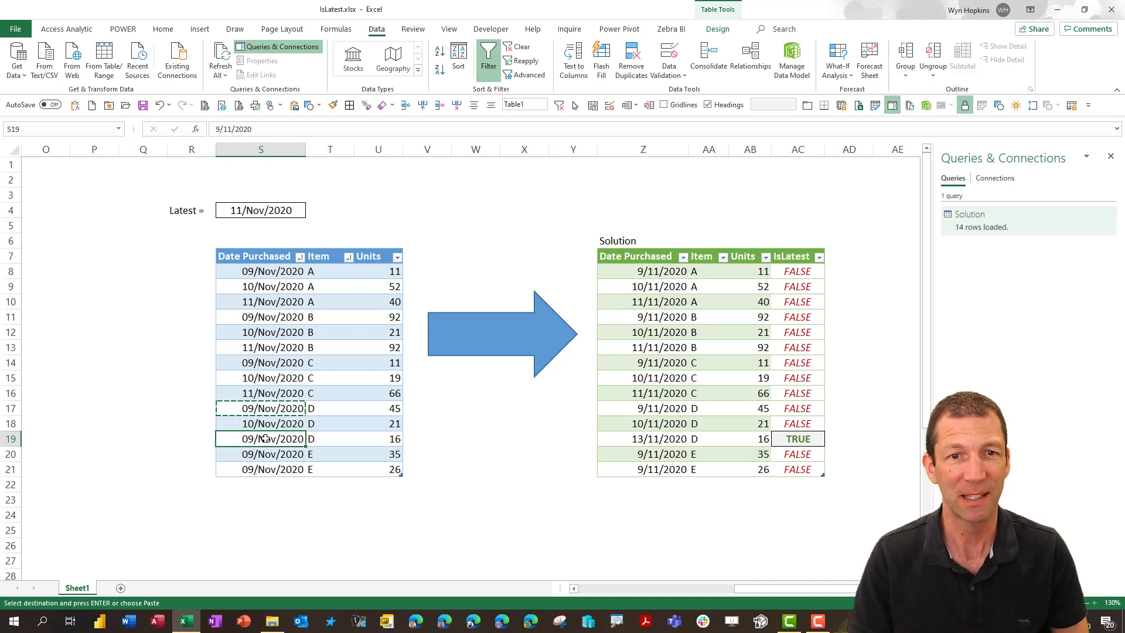
- Refresh the Solution table and check the three 11/11/2020 rows now flagged TRUE
right_click(668, 327)
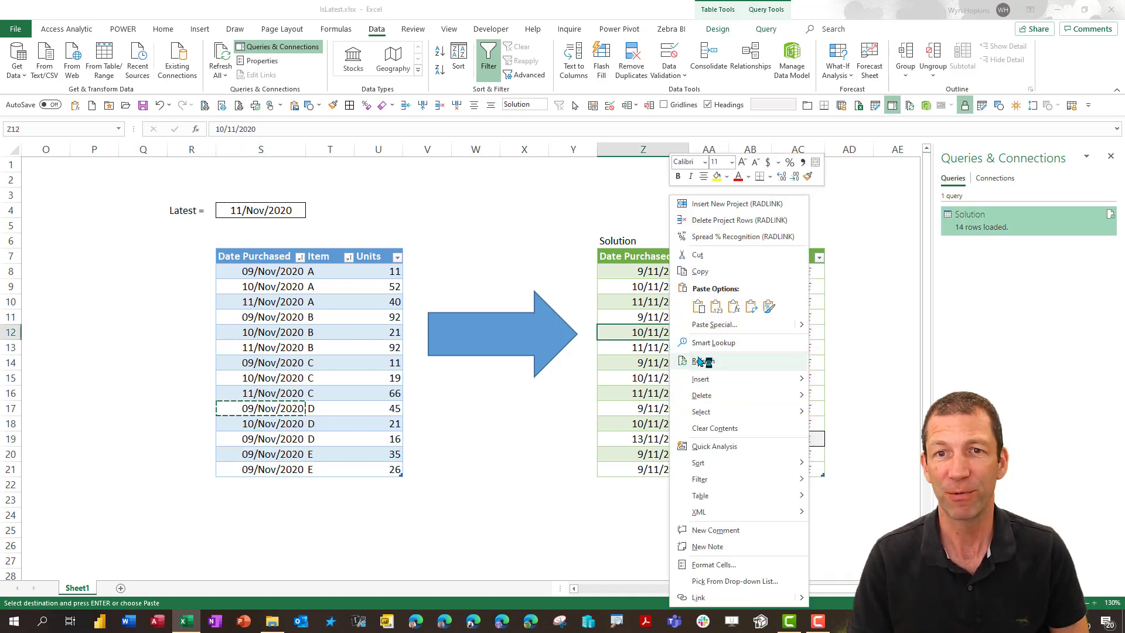
left_click(701, 360)
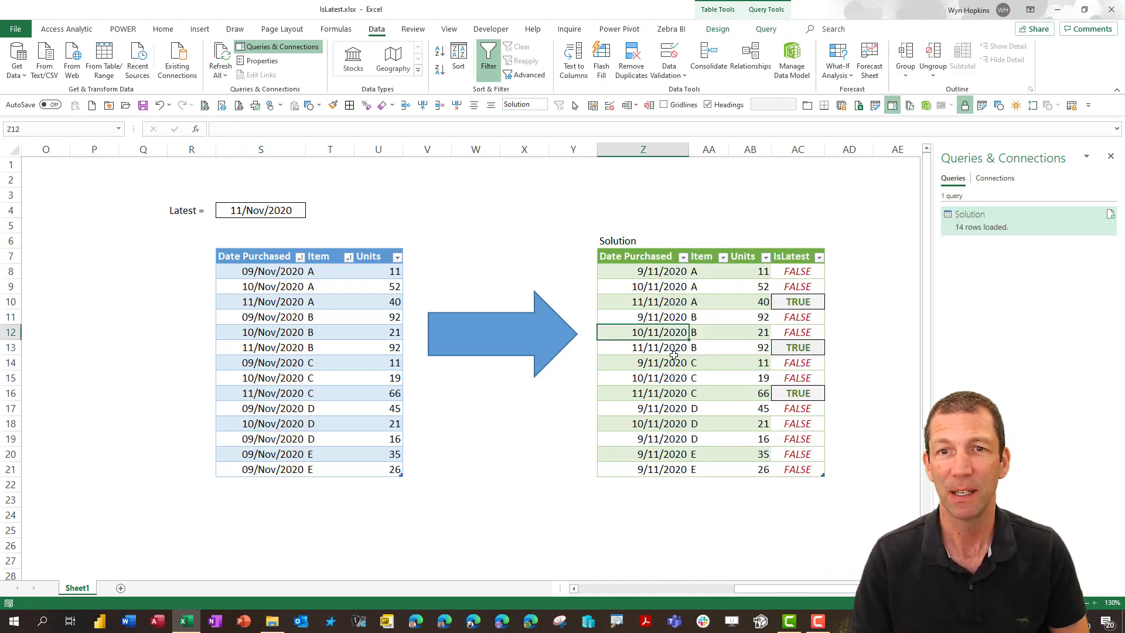
left_click(650, 301)
left_click(642, 348)
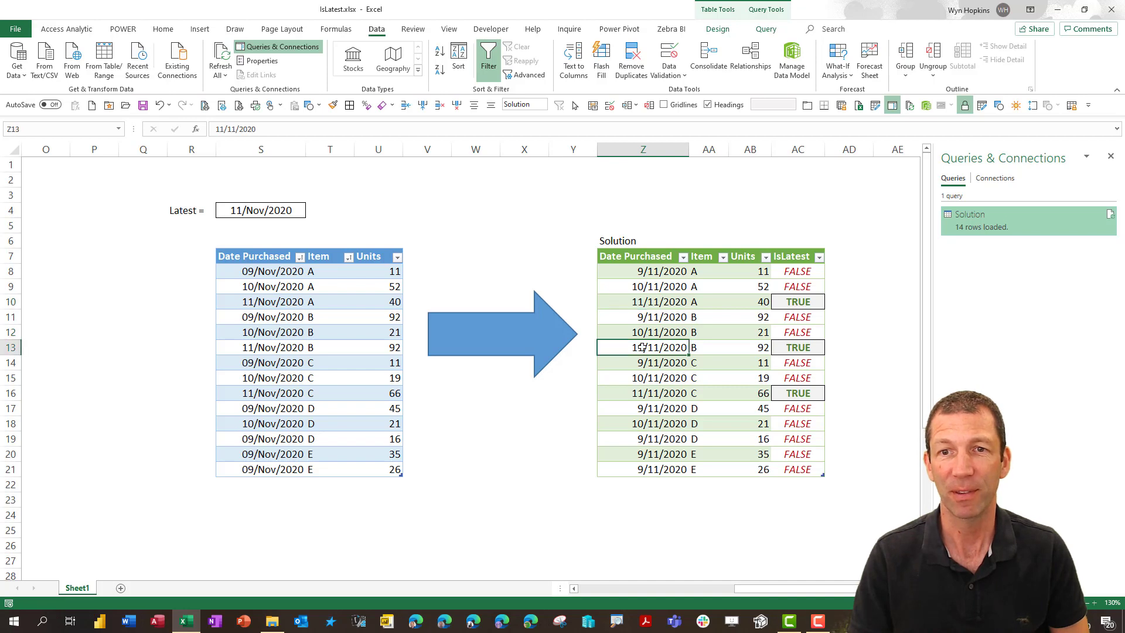
left_click(650, 396)
left_click(803, 392)
left_click(805, 349)
left_click(805, 301)
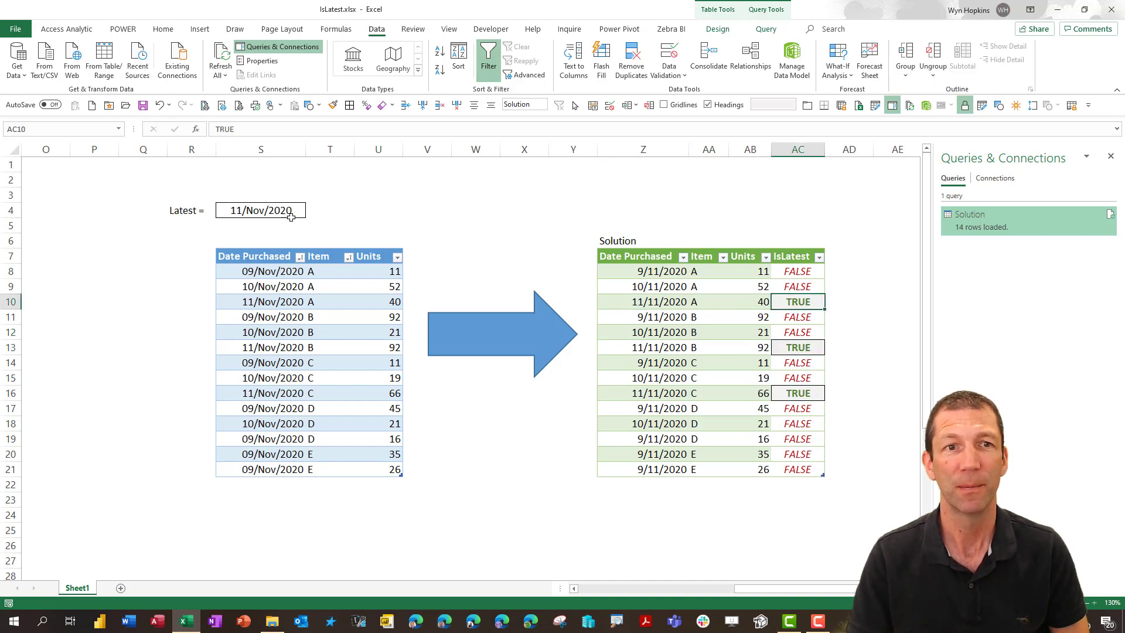
- Load the source table into Power Query Editor via From Table/Range
left_click(270, 288)
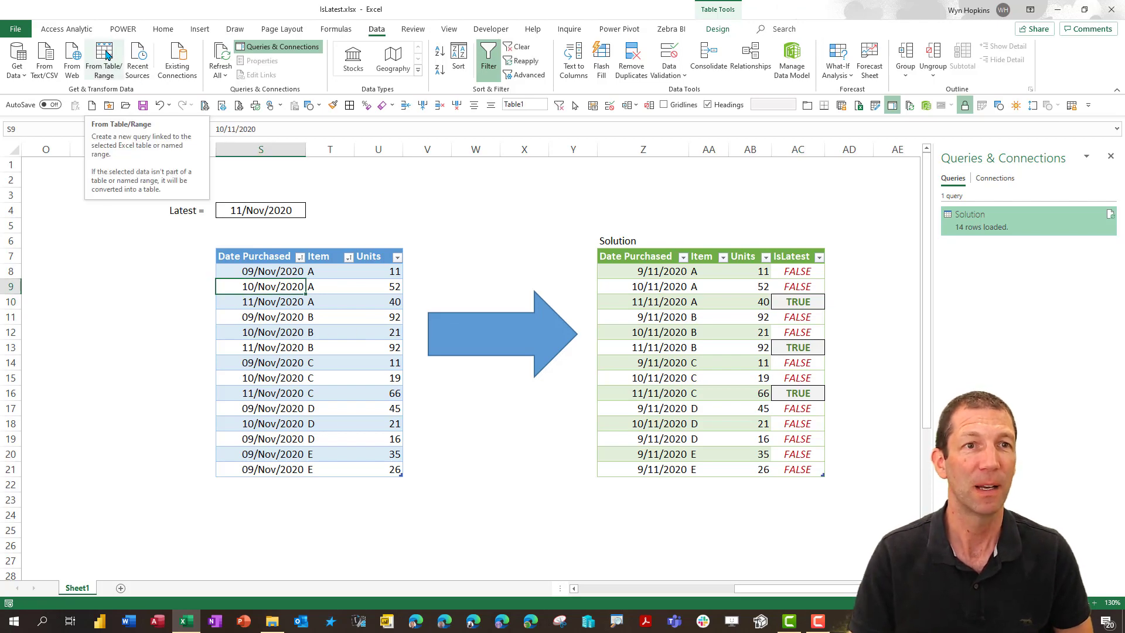
left_click(108, 53)
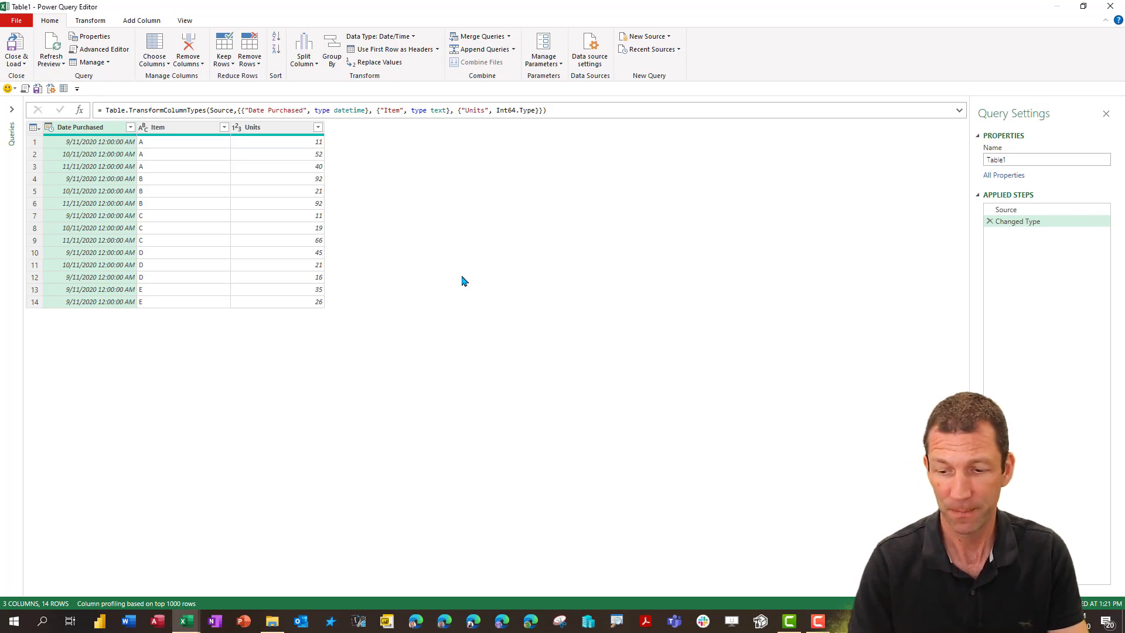
key("ctrl+shift+equal")
key("ctrl+shift+equal")
key("ctrl+shift+equal")
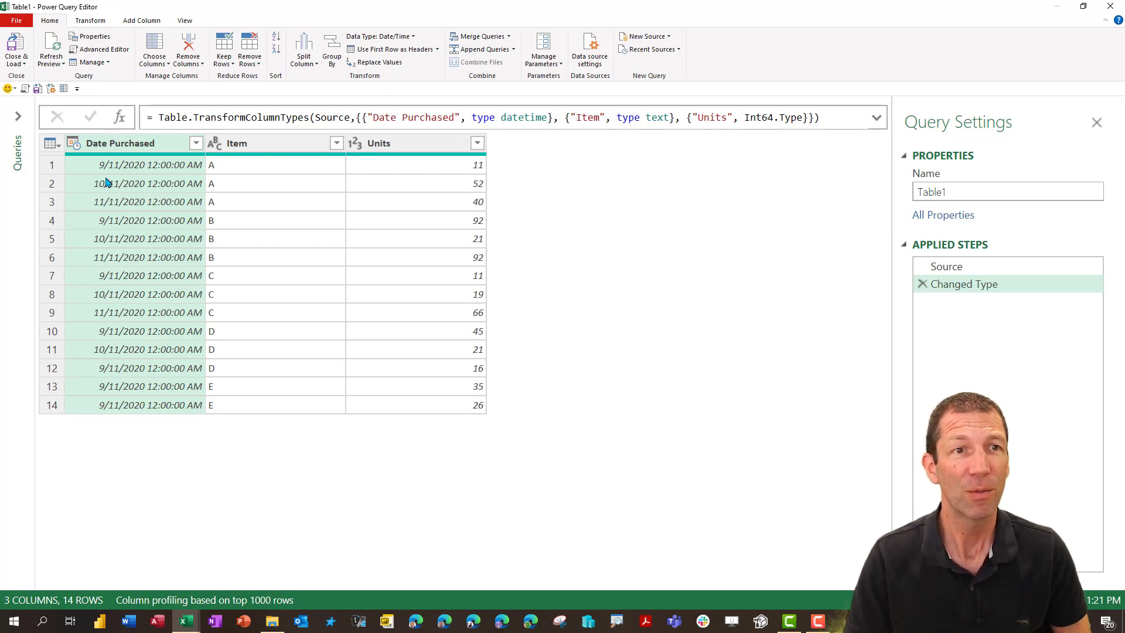
- Change Date Purchased to Date, replacing the current type step, and rename that step StartingPoint
left_click(74, 144)
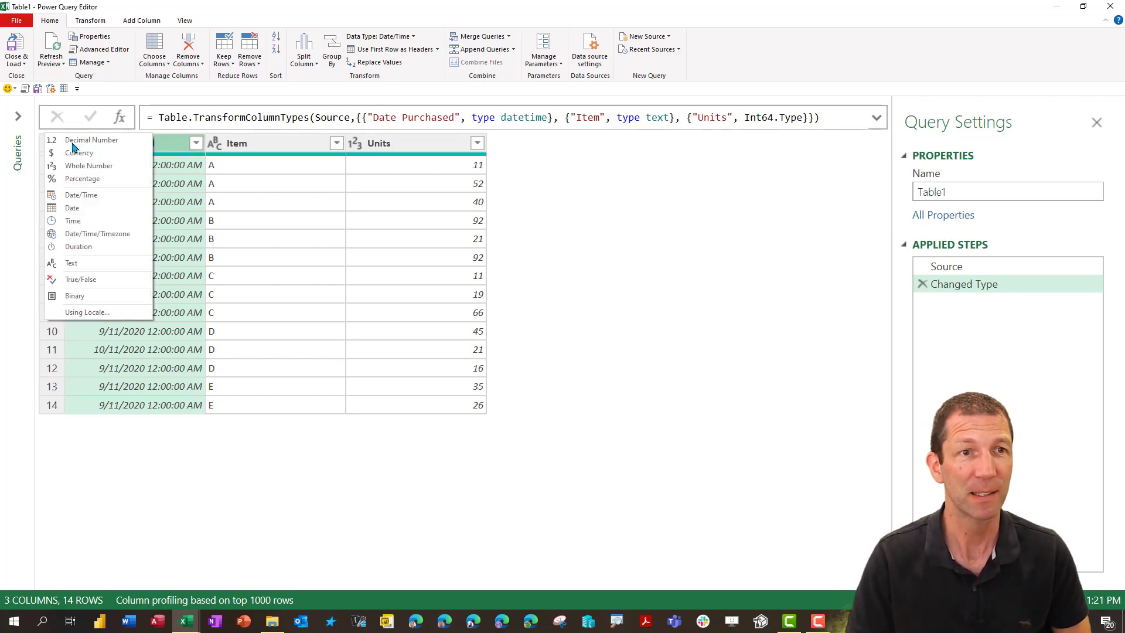
left_click(73, 208)
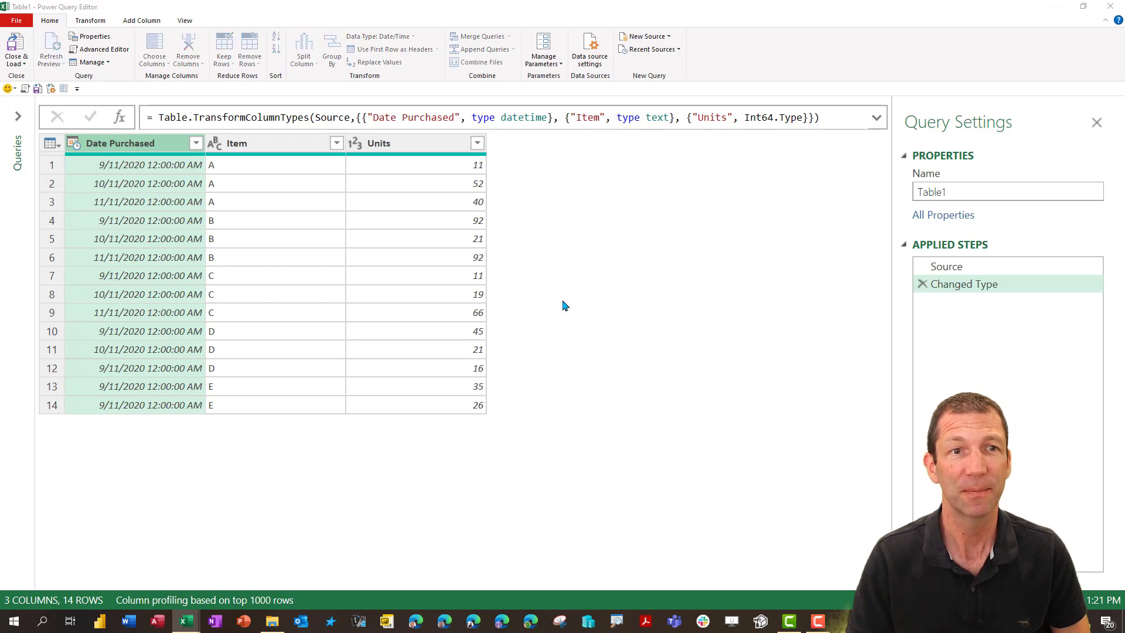
left_click(559, 338)
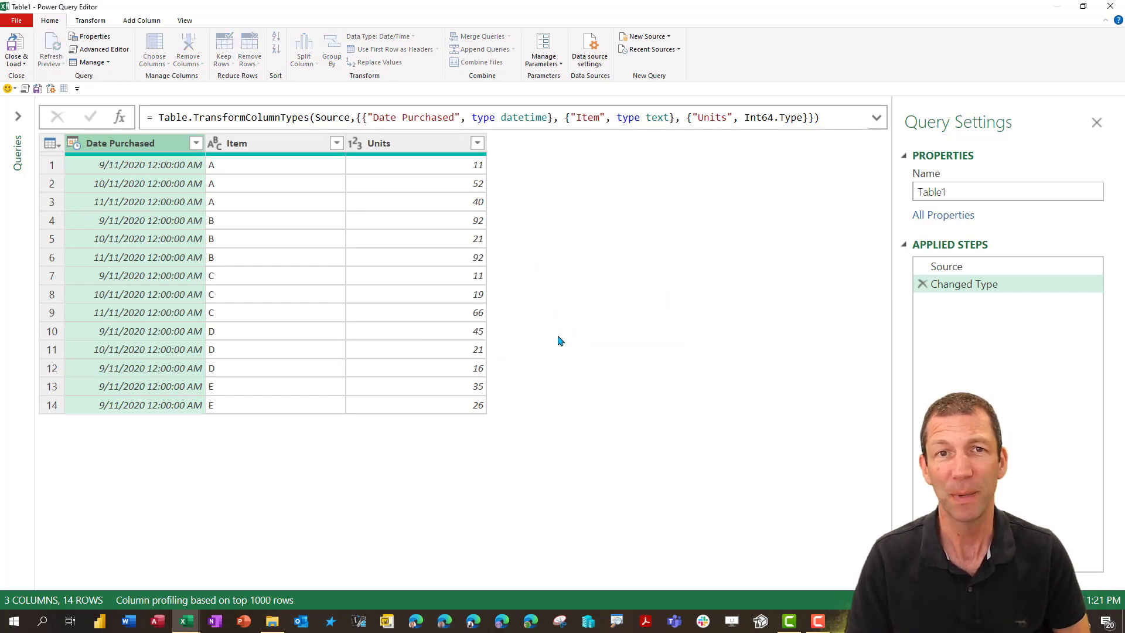
double_click(960, 286)
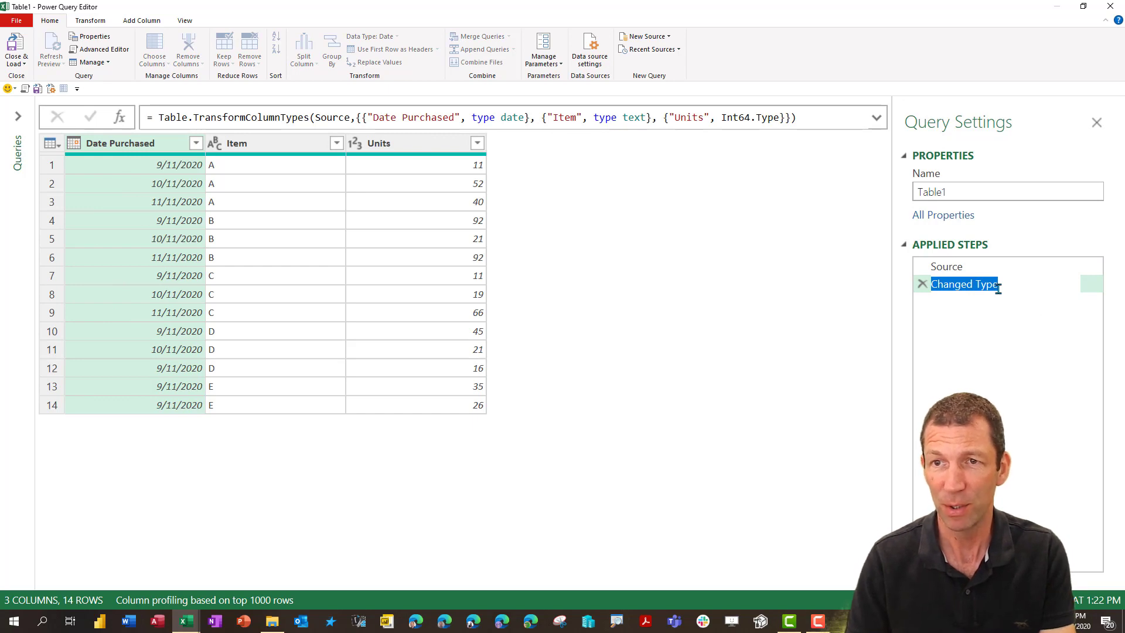
type("Star")
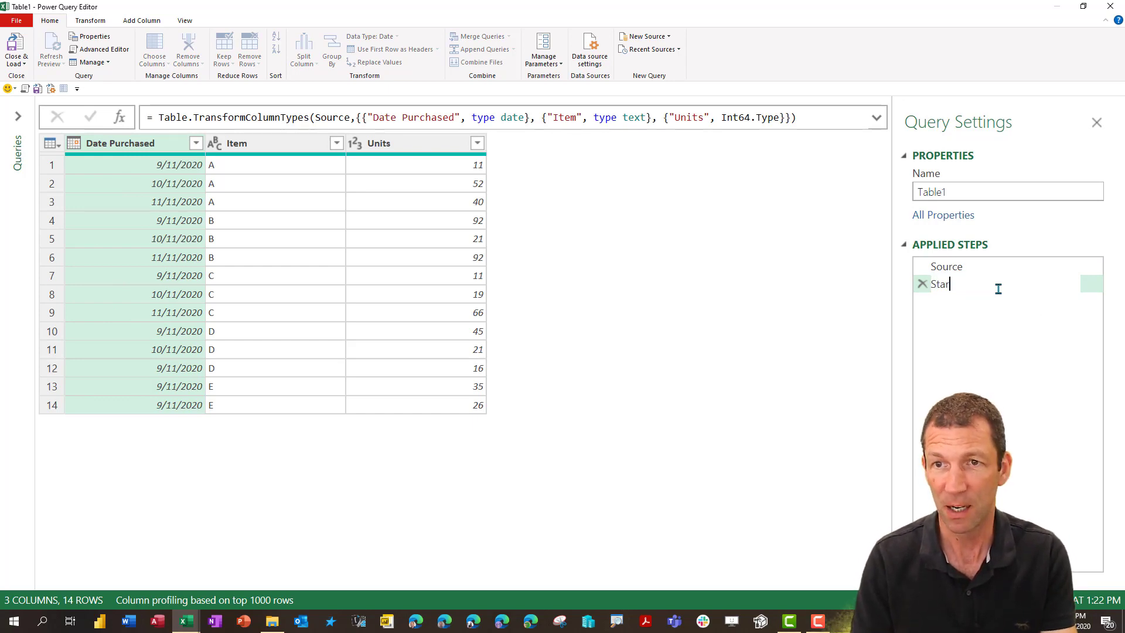
type("tingPoint")
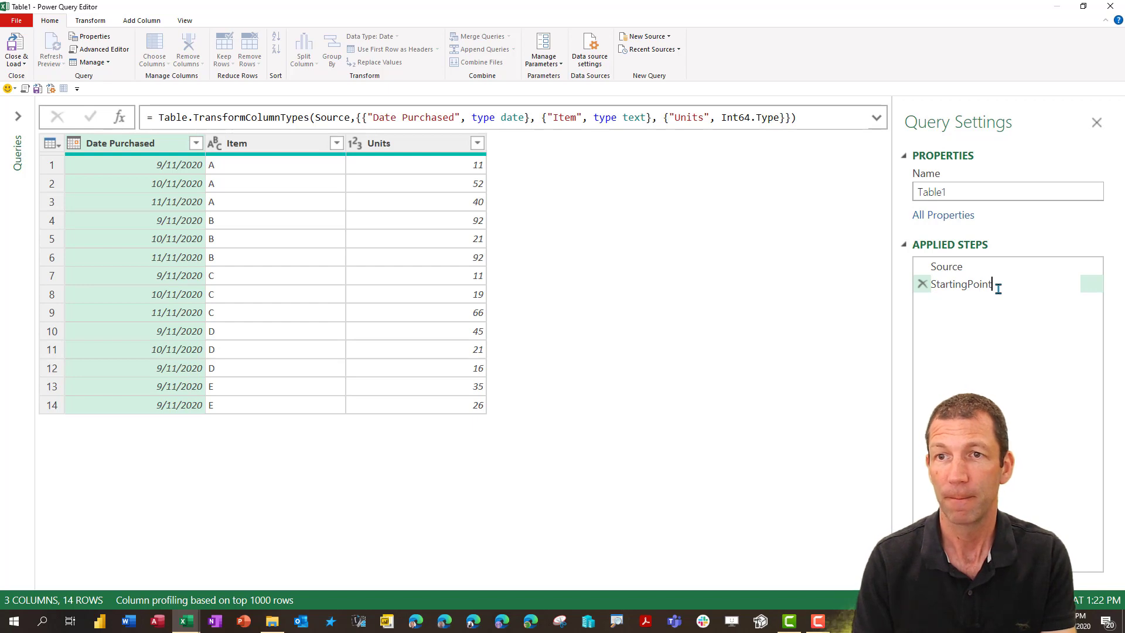
key("Return")
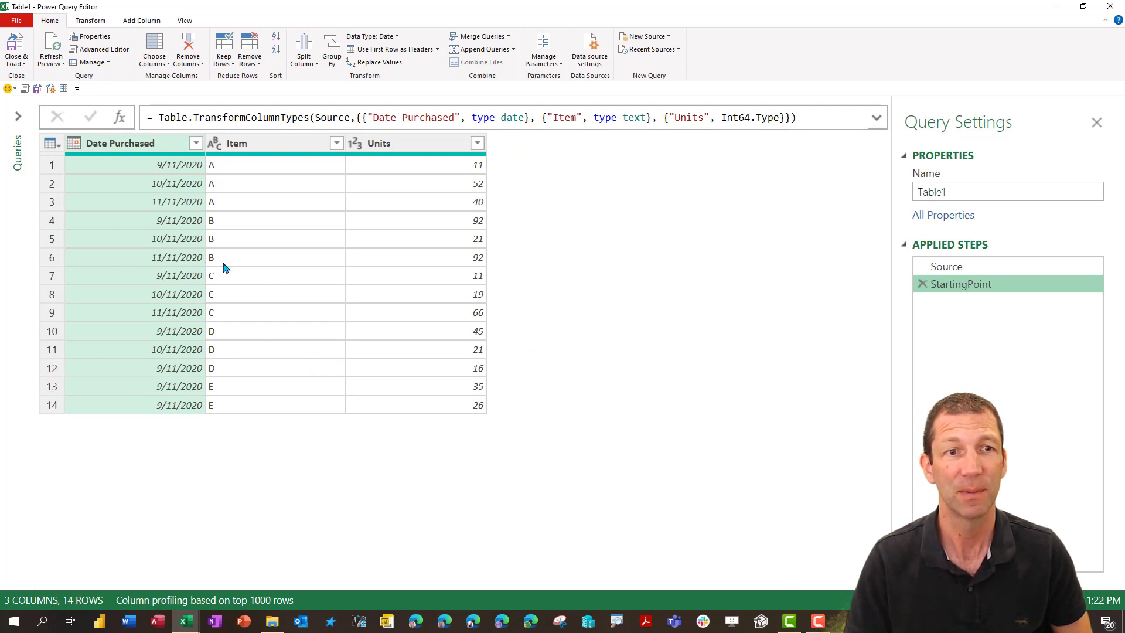
- Preview rows 3, 6 and 9, then apply the Is Latest date filter on Date Purchased
left_click(56, 202)
left_click(56, 258)
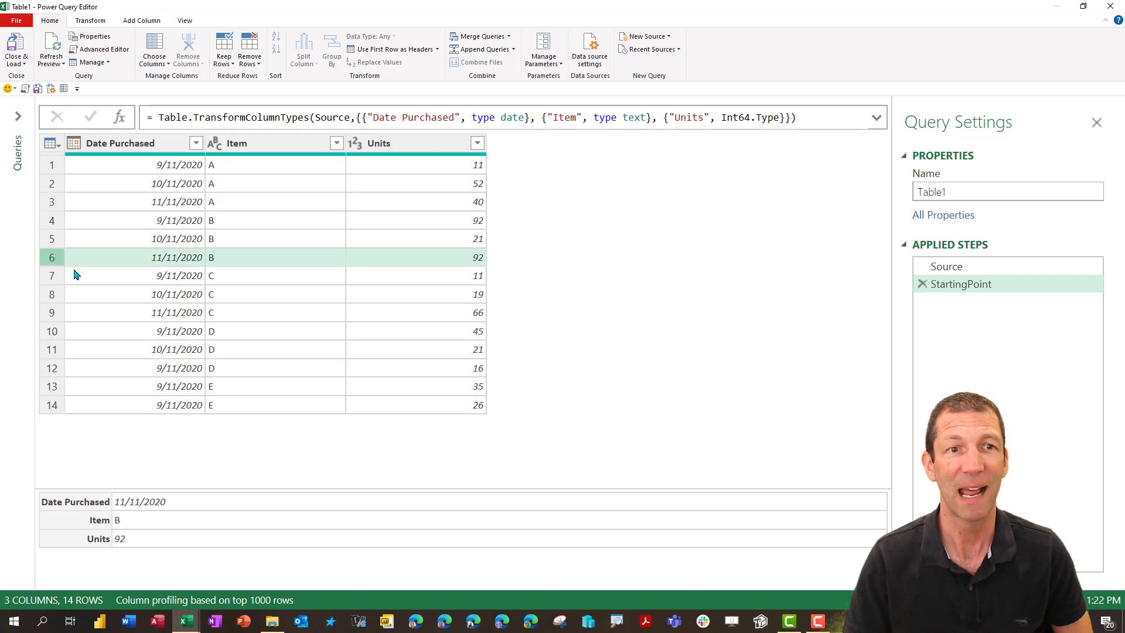
left_click(50, 315)
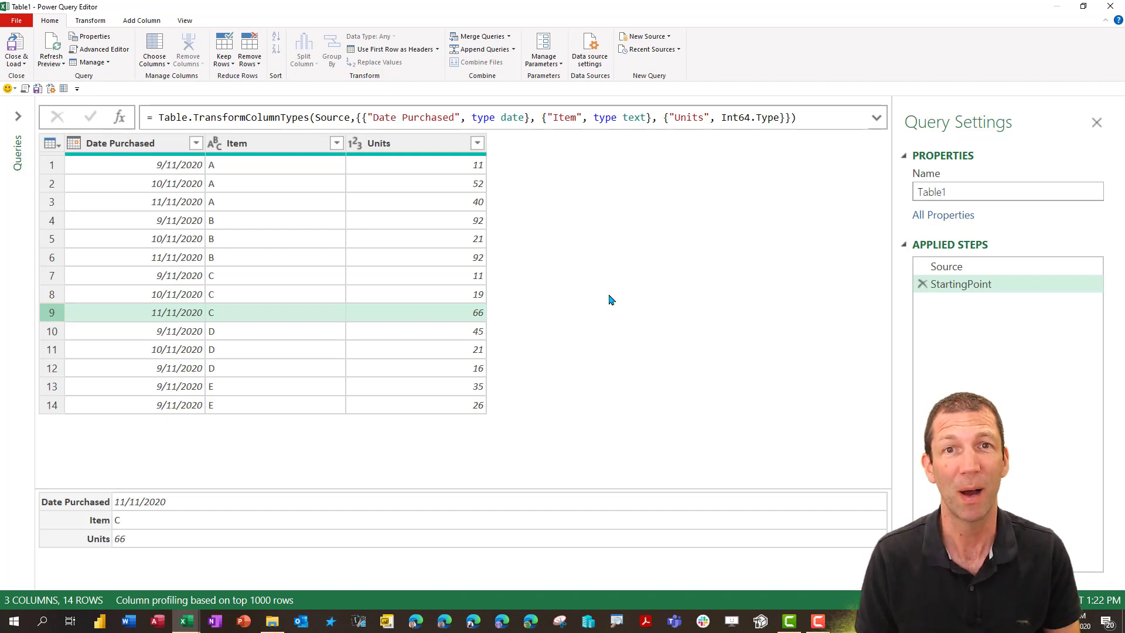
left_click(196, 143)
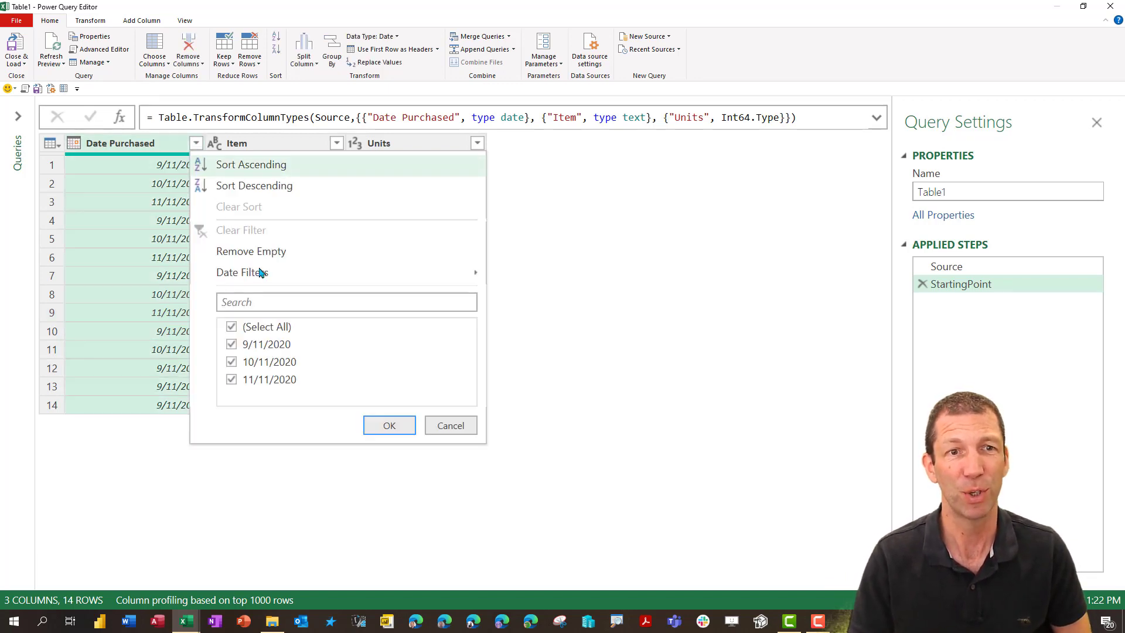
mouse_move(259, 271)
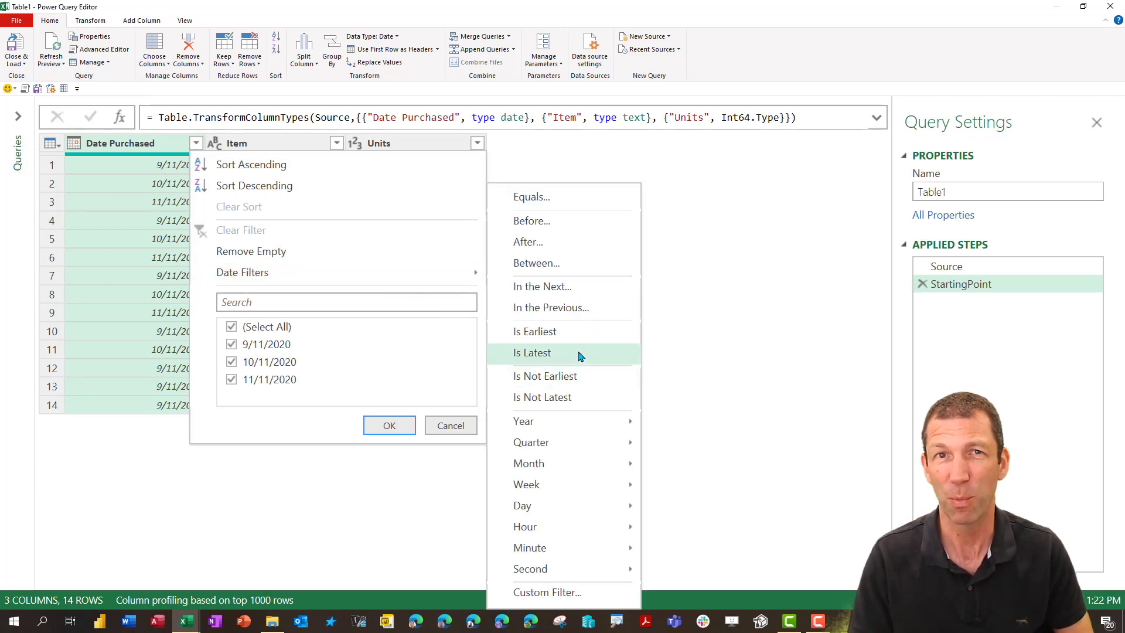
left_click(580, 354)
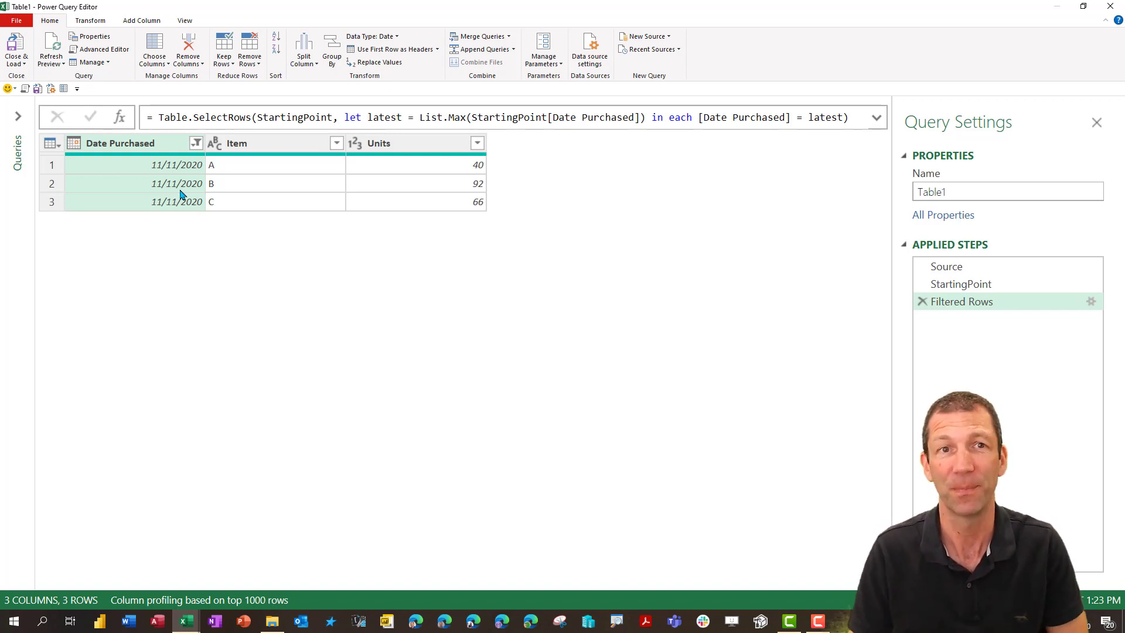
- Walk through the Filtered Rows formula's latest = List.Max(StartingPoint[Date Purchased]) logic, then leave it unchanged
double_click(301, 117)
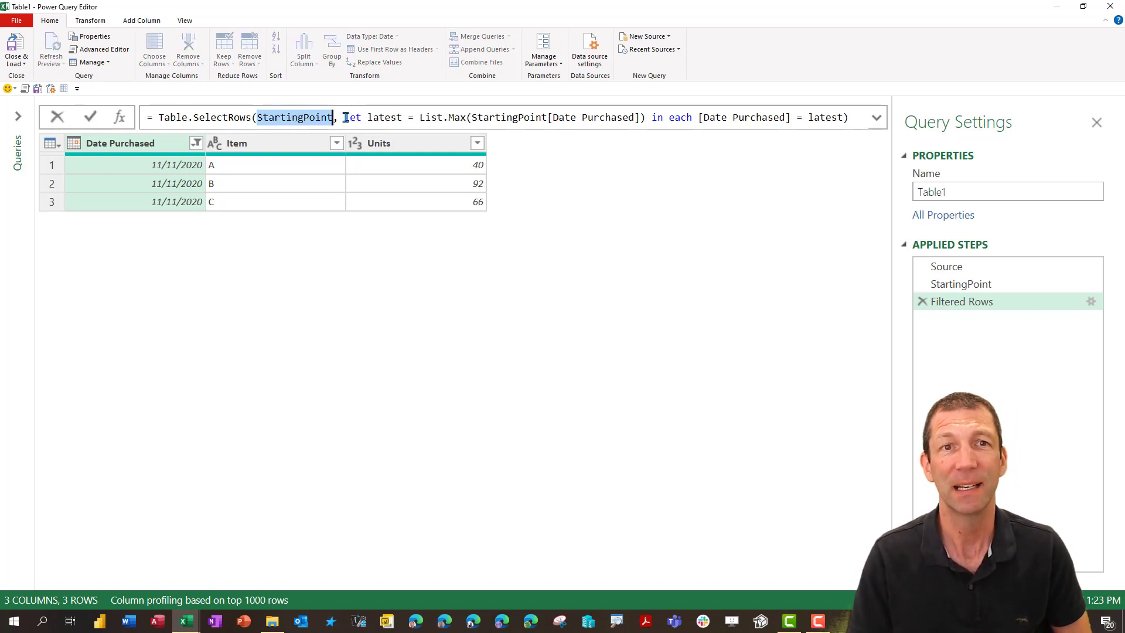
left_click_drag(345, 117, 388, 117)
double_click(389, 117)
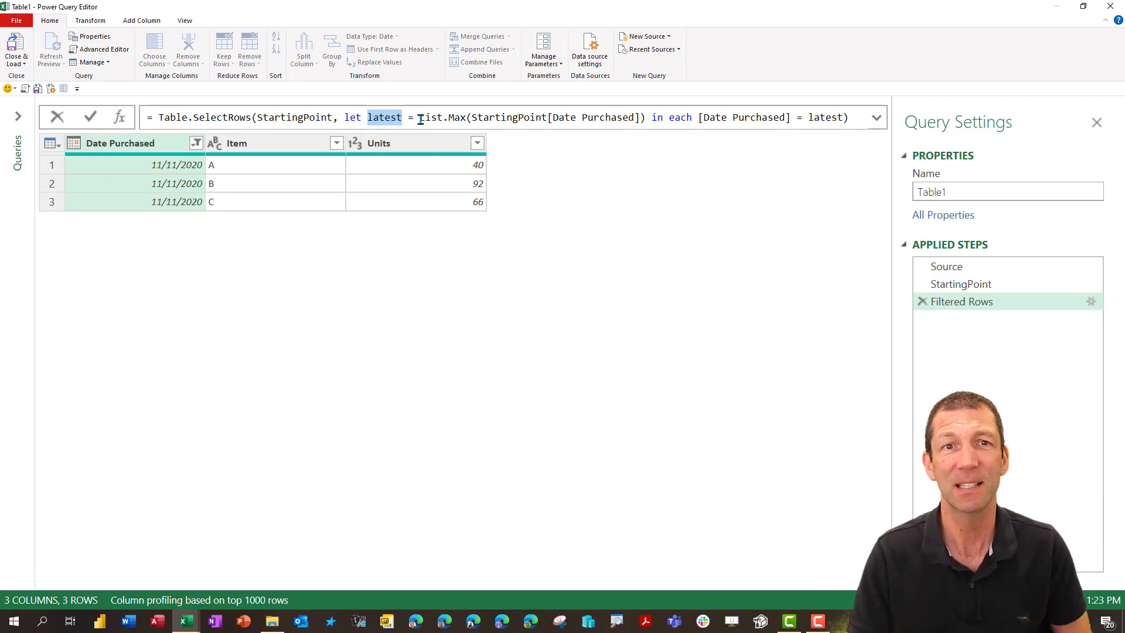
left_click_drag(421, 118, 640, 117)
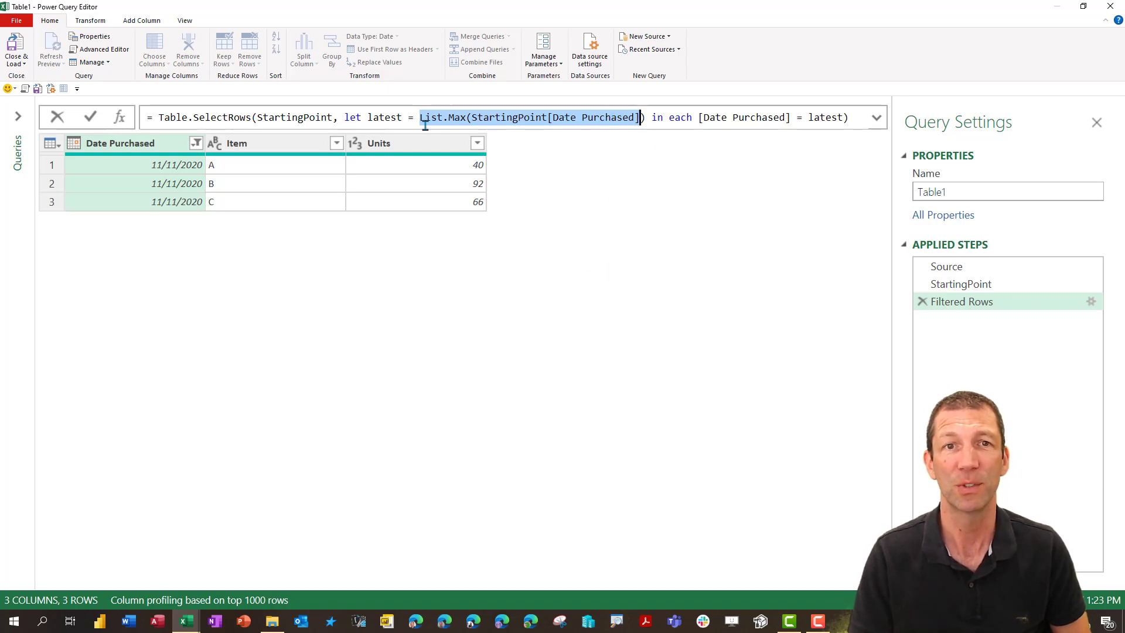
mouse_move(463, 123)
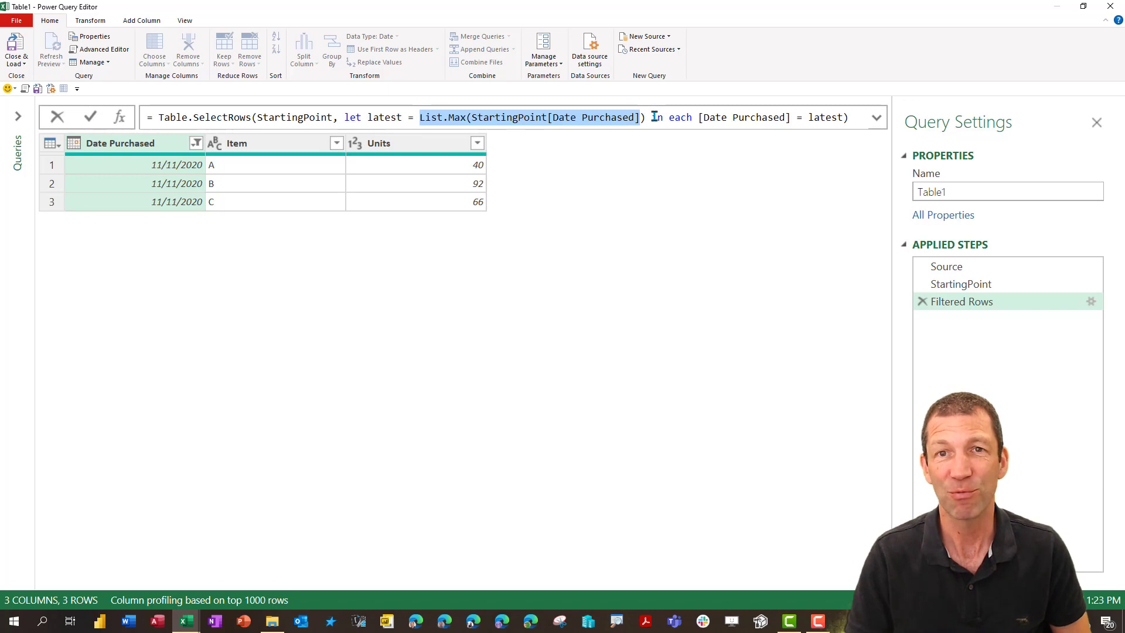
left_click_drag(652, 117, 695, 119)
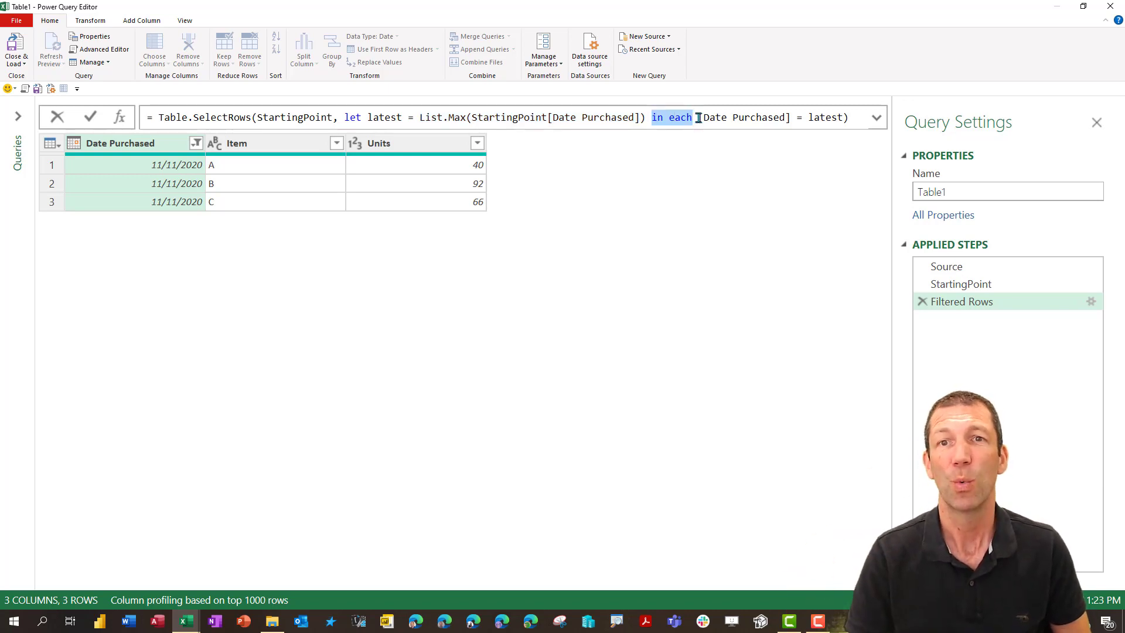
left_click_drag(697, 117, 792, 117)
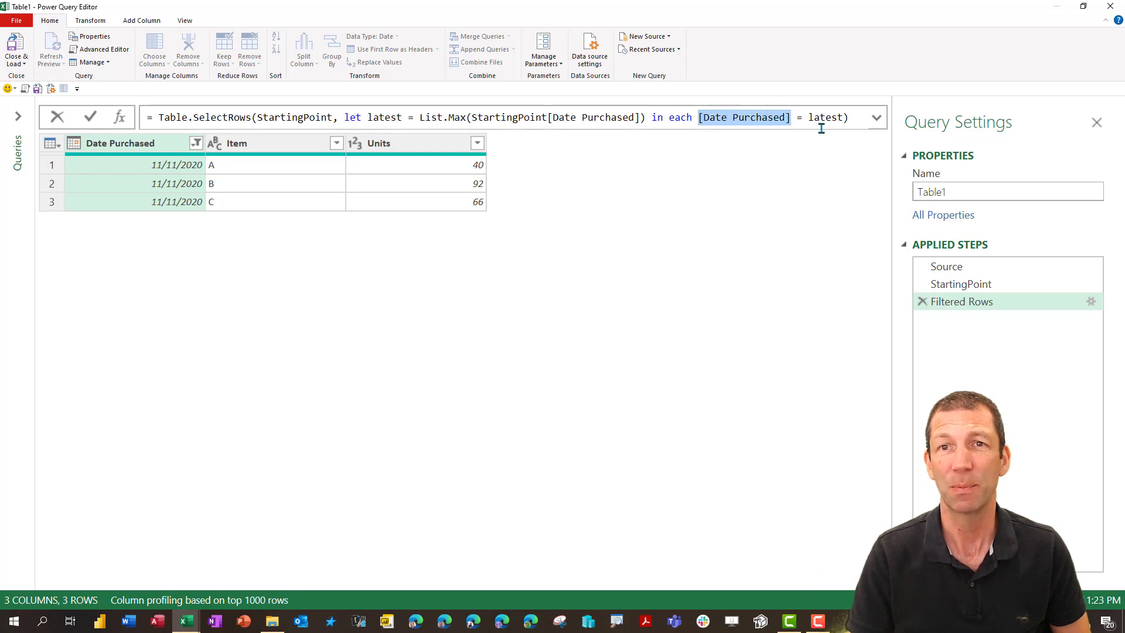
double_click(811, 117)
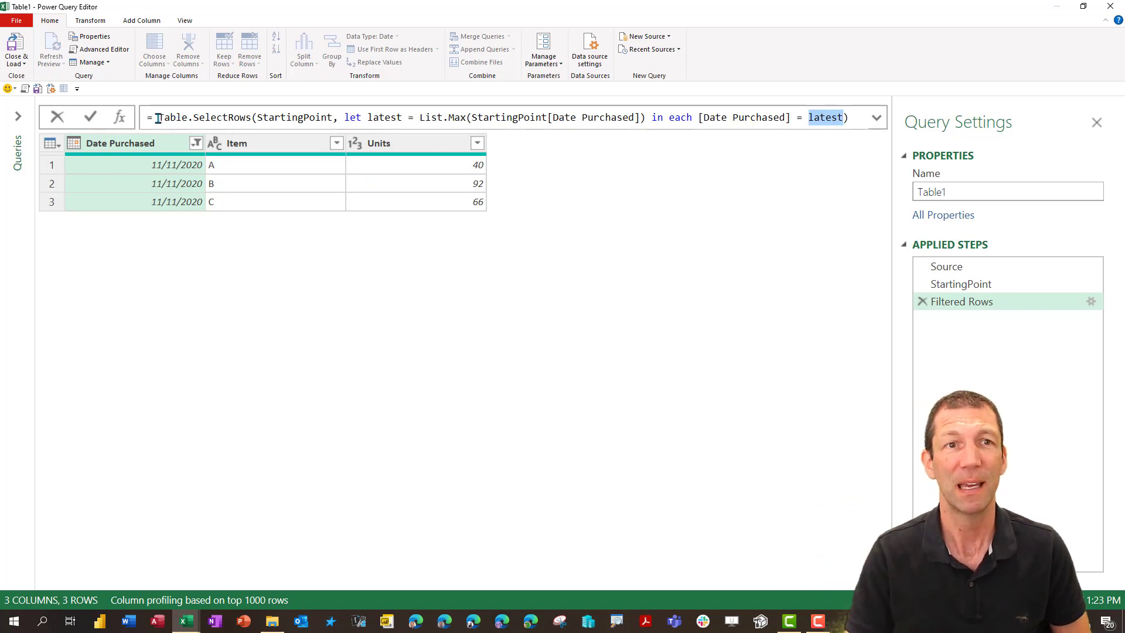
left_click_drag(158, 117, 249, 117)
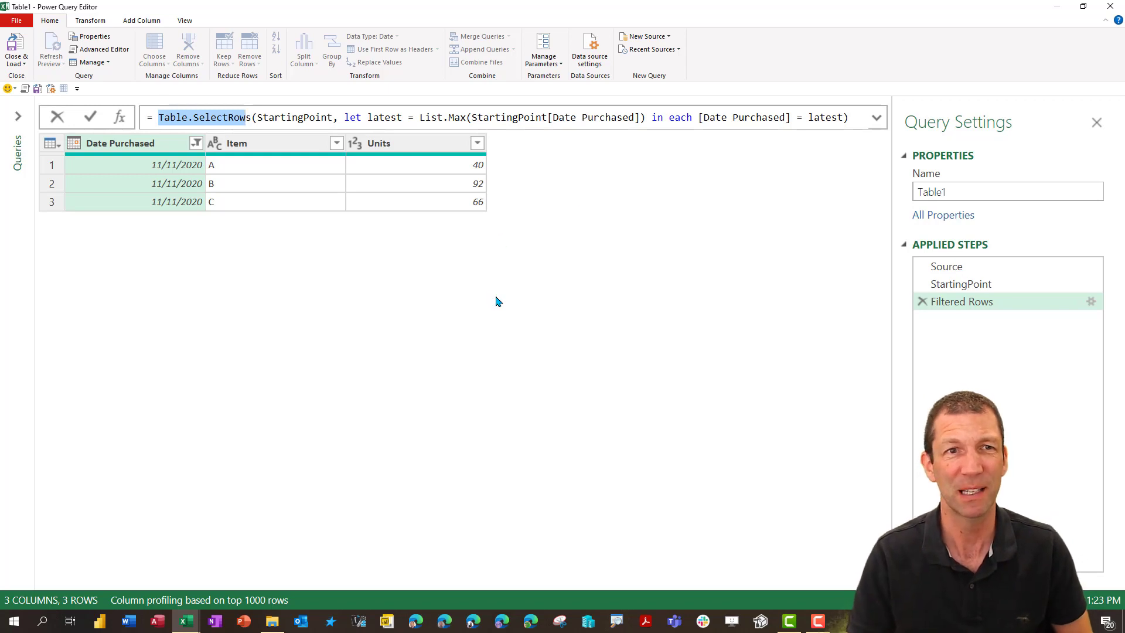
key("Escape")
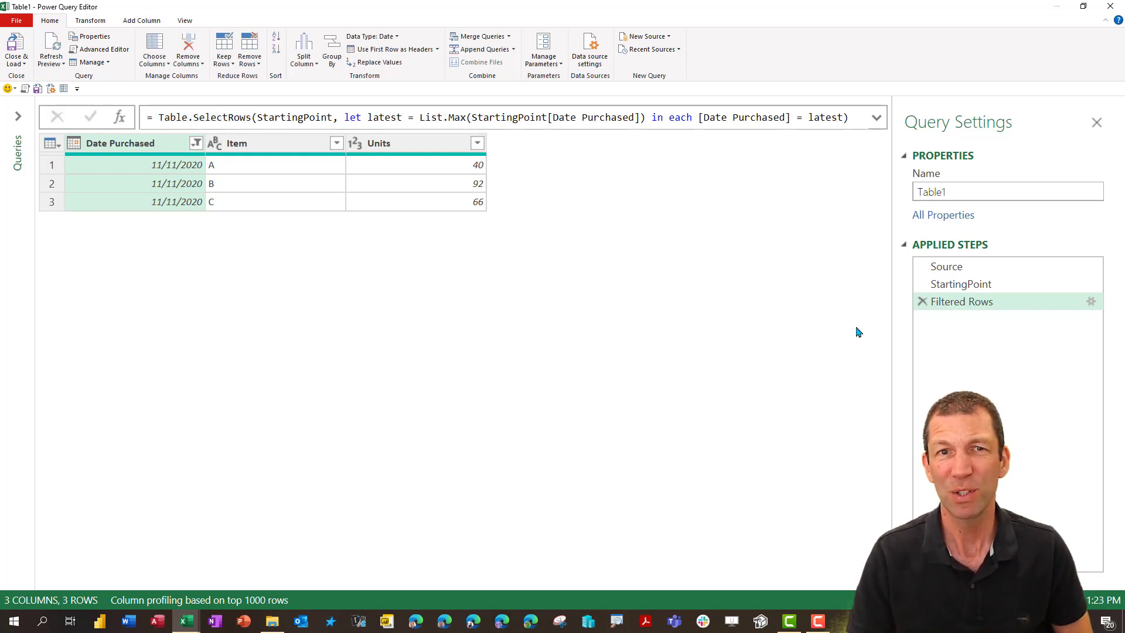
- Insert a custom column holding 1 right after the StartingPoint step
left_click(961, 284)
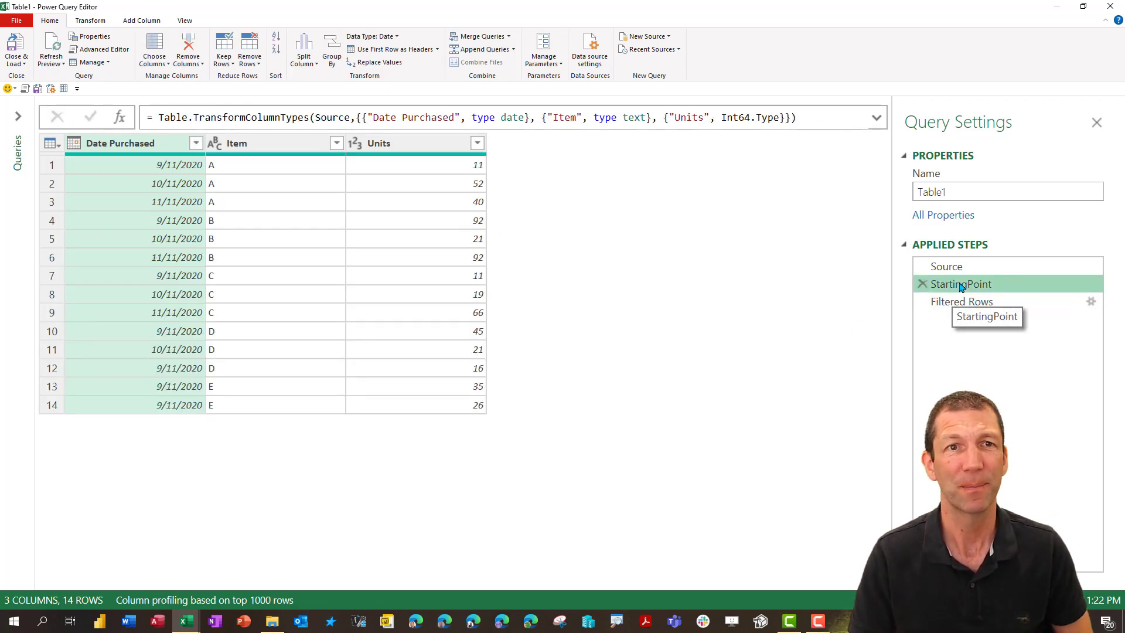
left_click(150, 22)
left_click(60, 50)
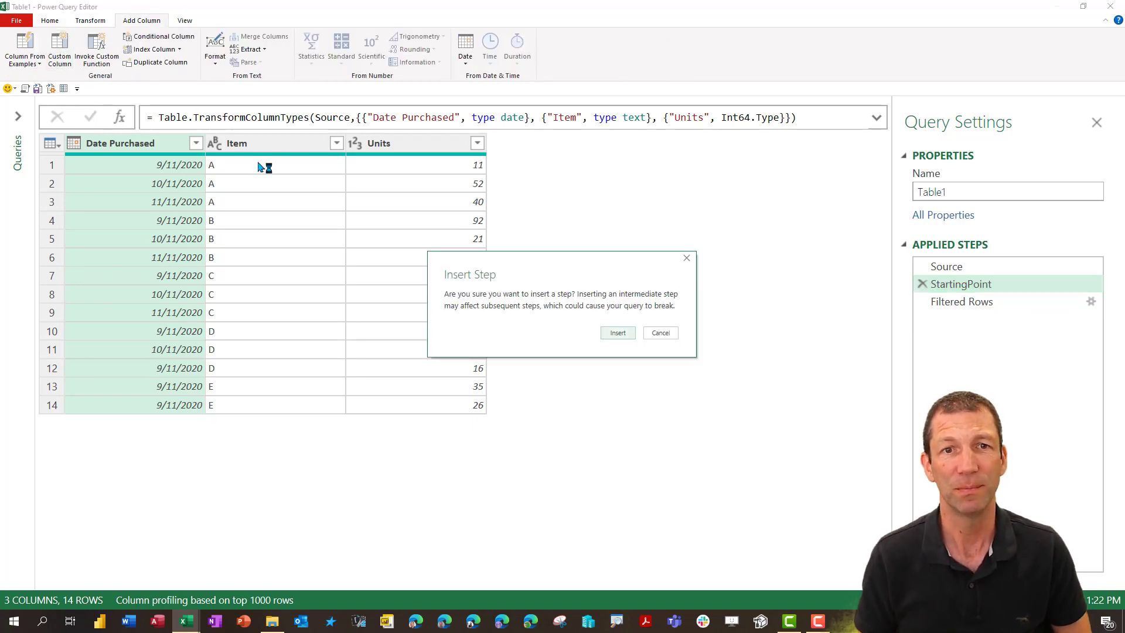
left_click(617, 333)
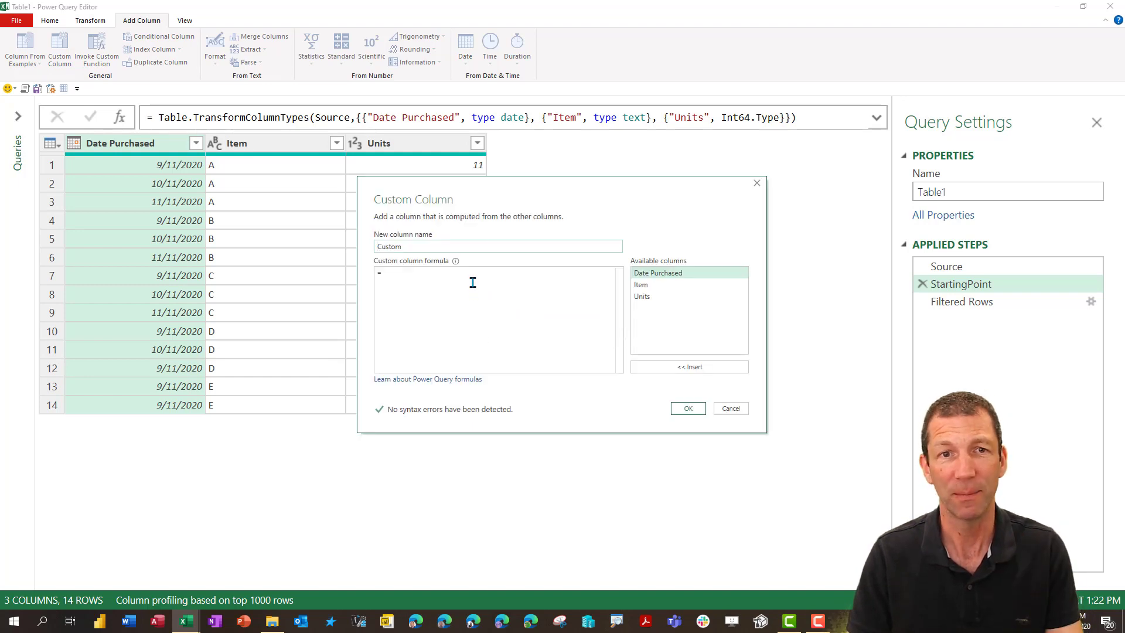
type("1")
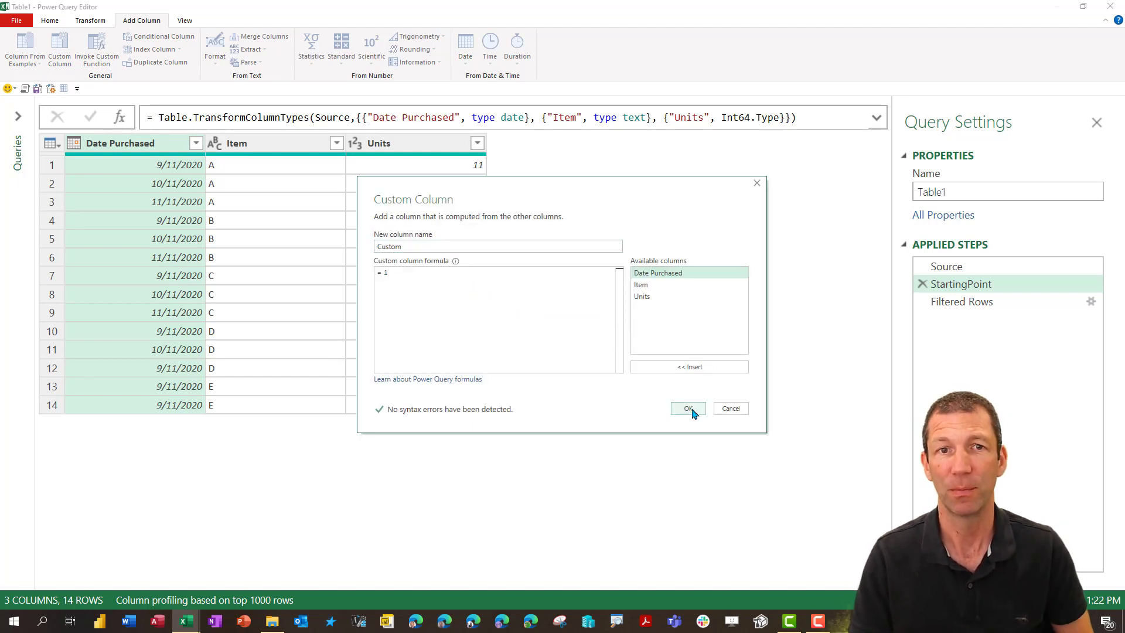
left_click(689, 408)
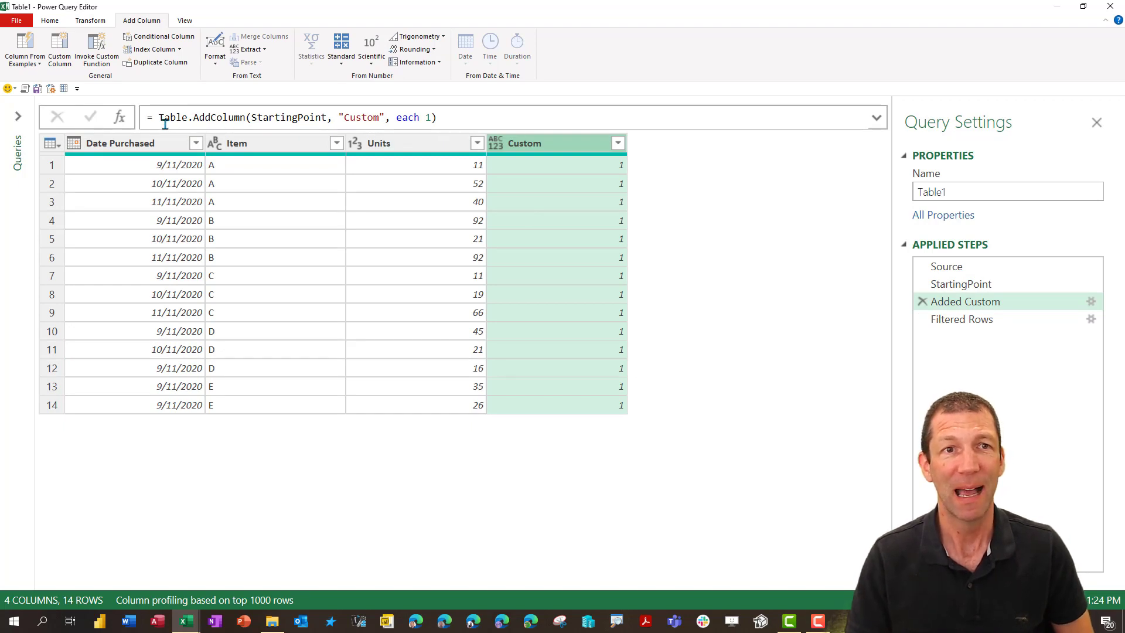
- Rename the new column from Custom to IsLatest in the formula bar
left_click_drag(157, 119, 391, 119)
double_click(359, 119)
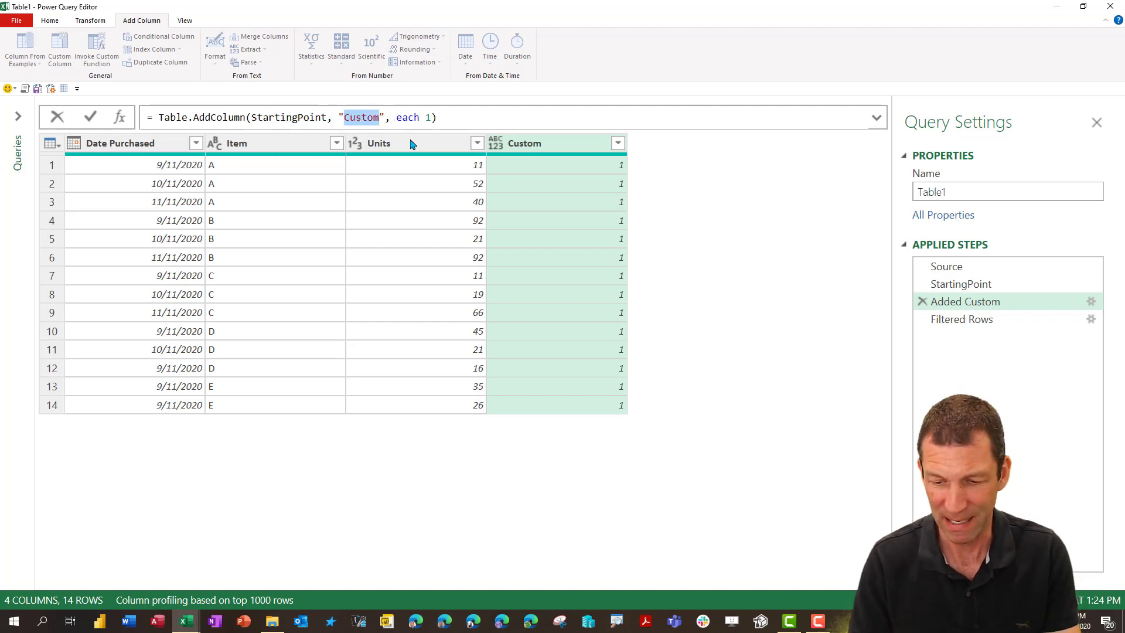
type("IsLats")
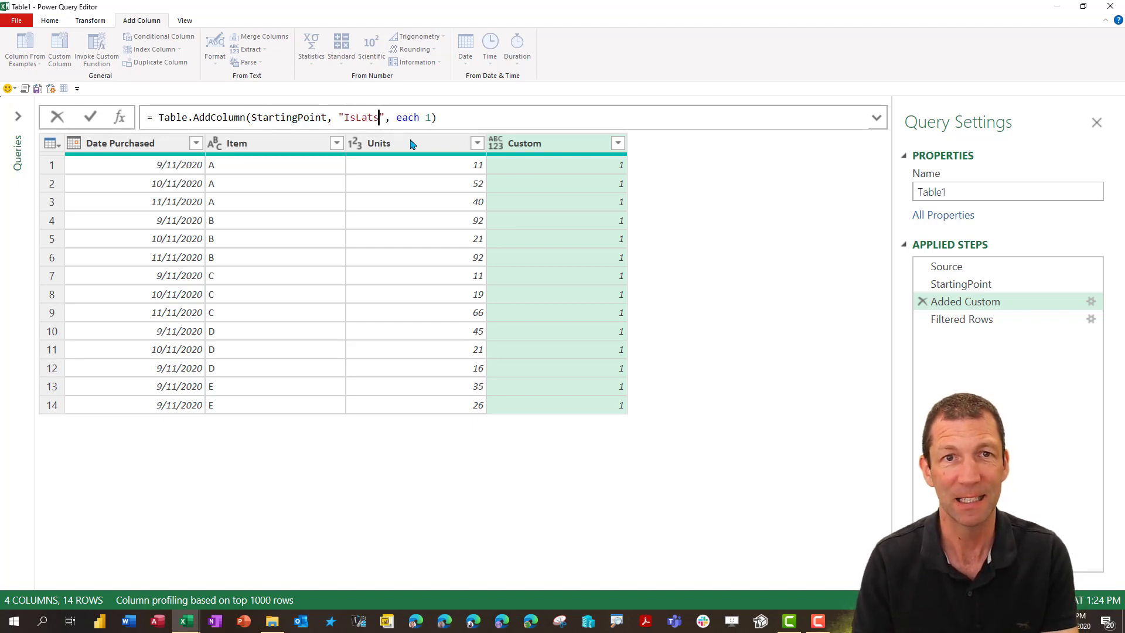
type("st")
key("Return")
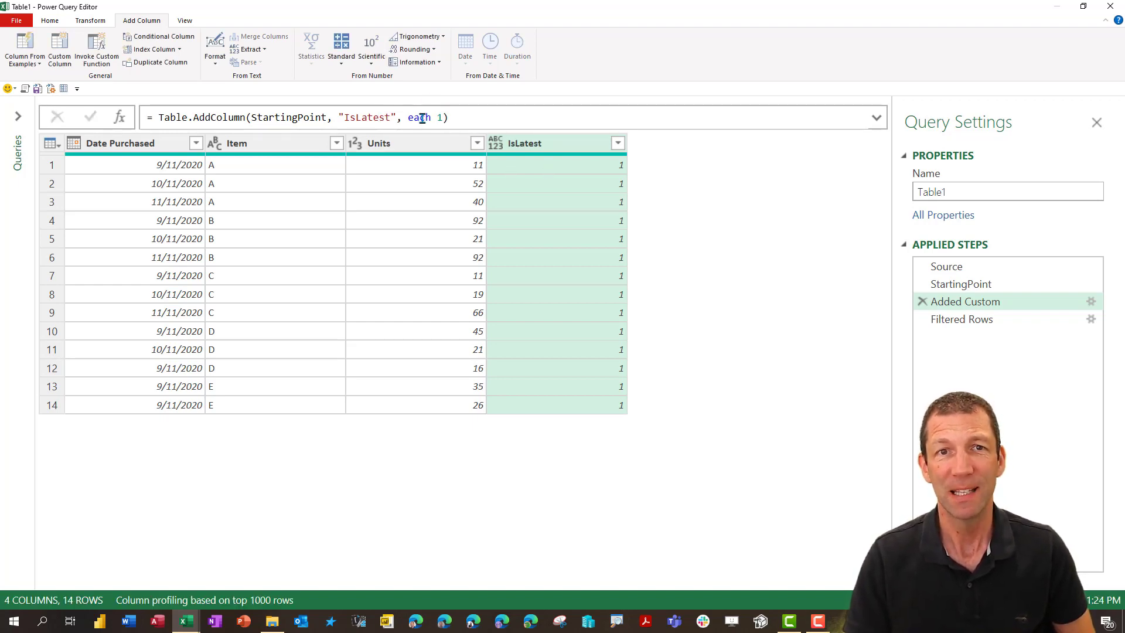
- In Filtered Rows, replace #"Added Custom" inside List.Max with StartingPoint
left_click(990, 320)
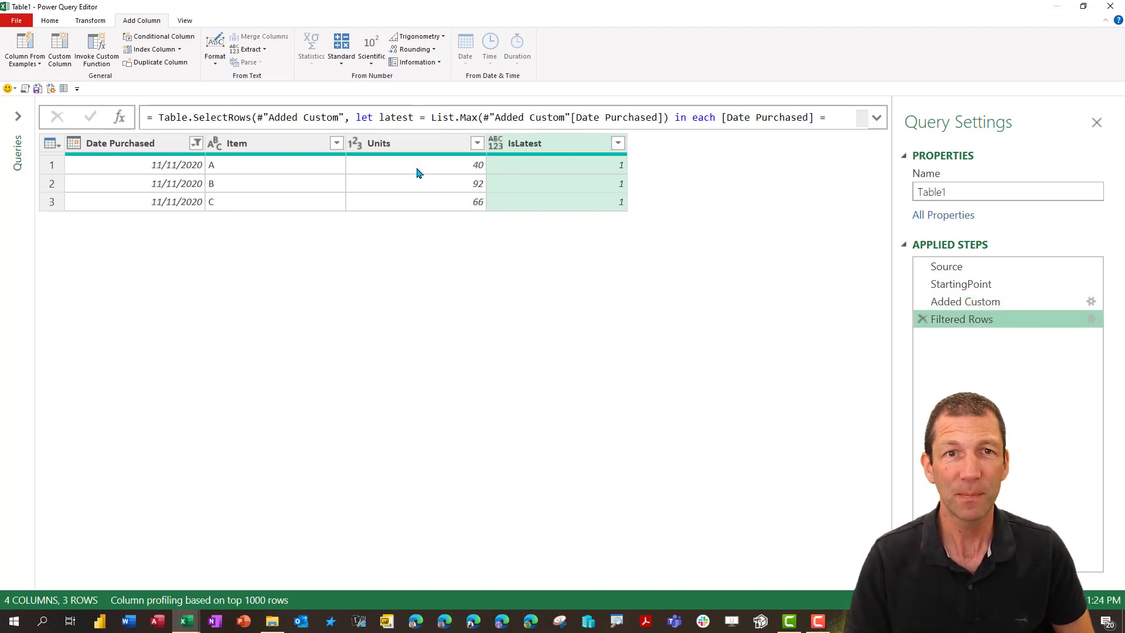
left_click(358, 117)
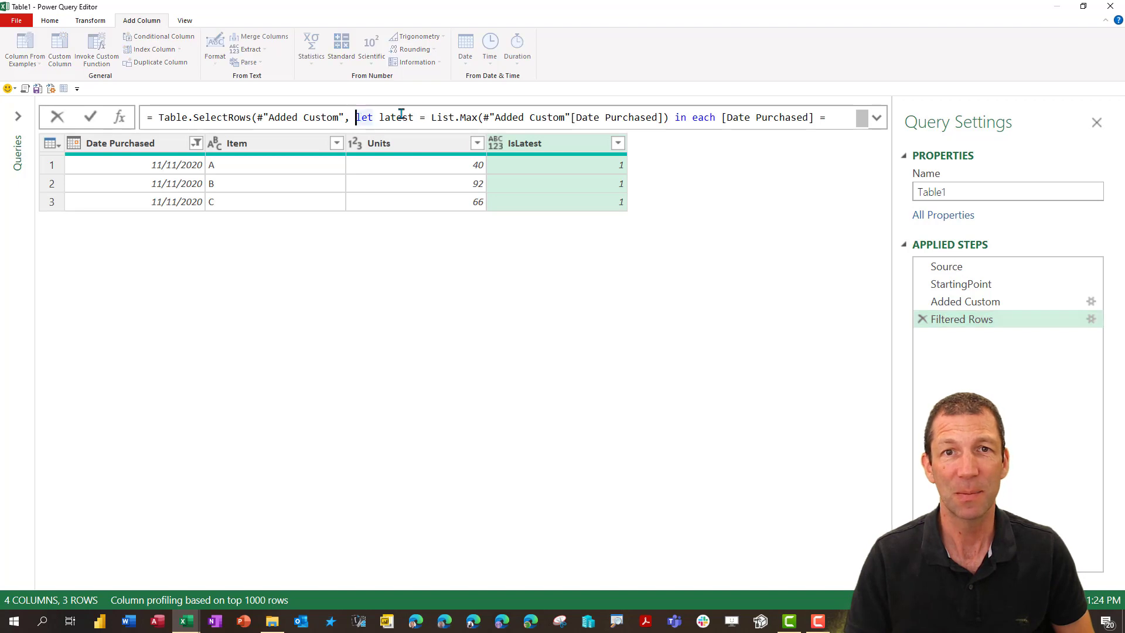
key("shift+Home")
left_click_drag(568, 118, 489, 118)
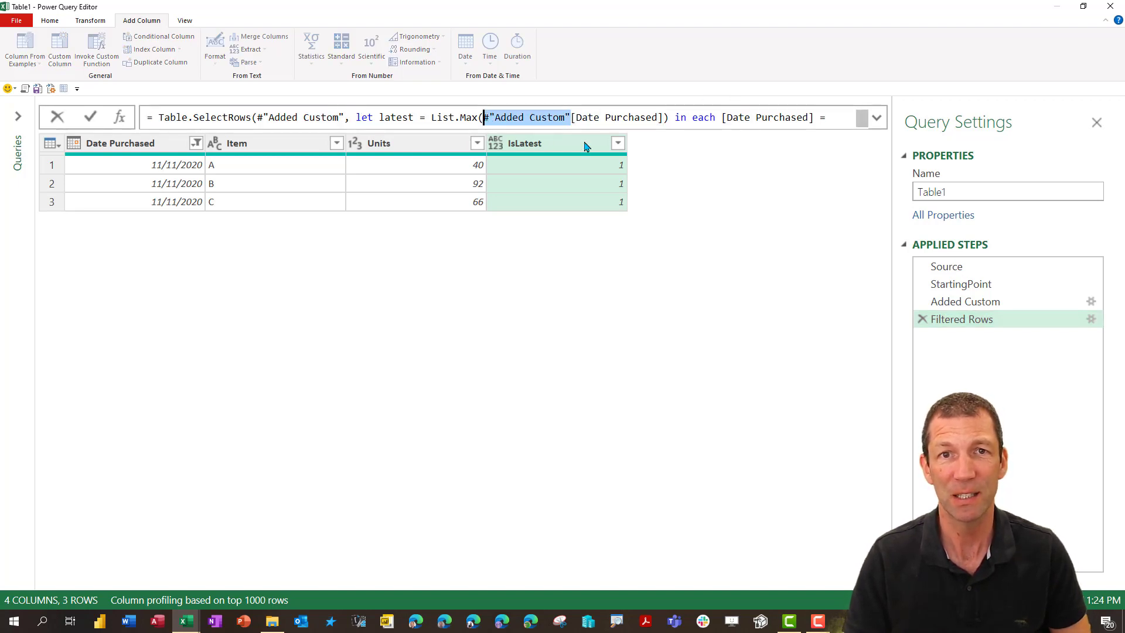
key("Delete")
type("Start")
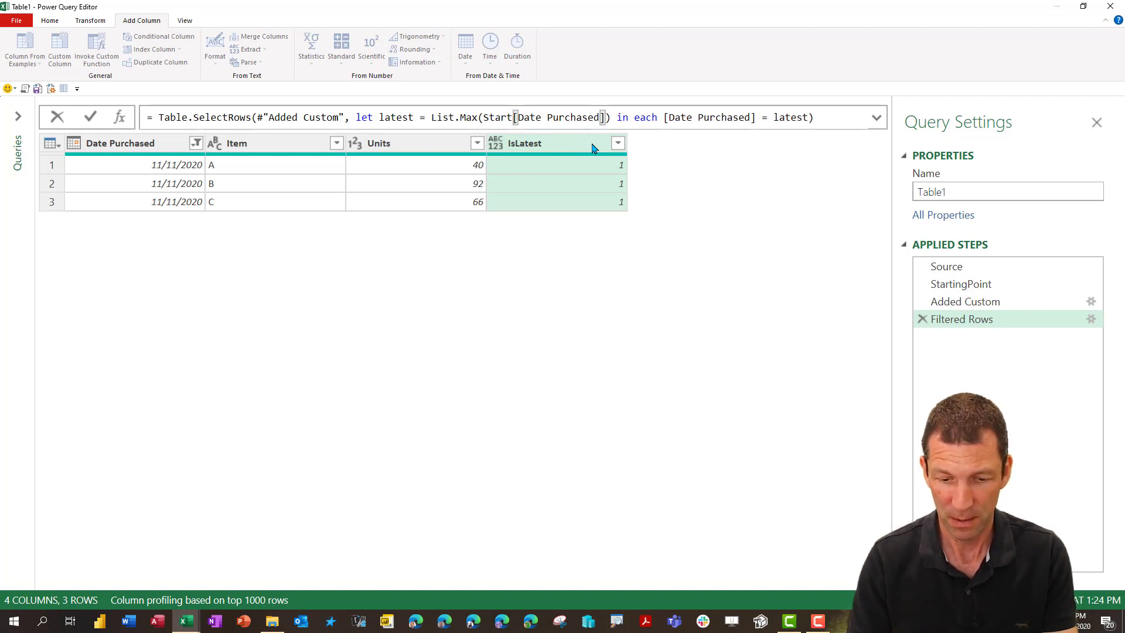
type("ingPoint")
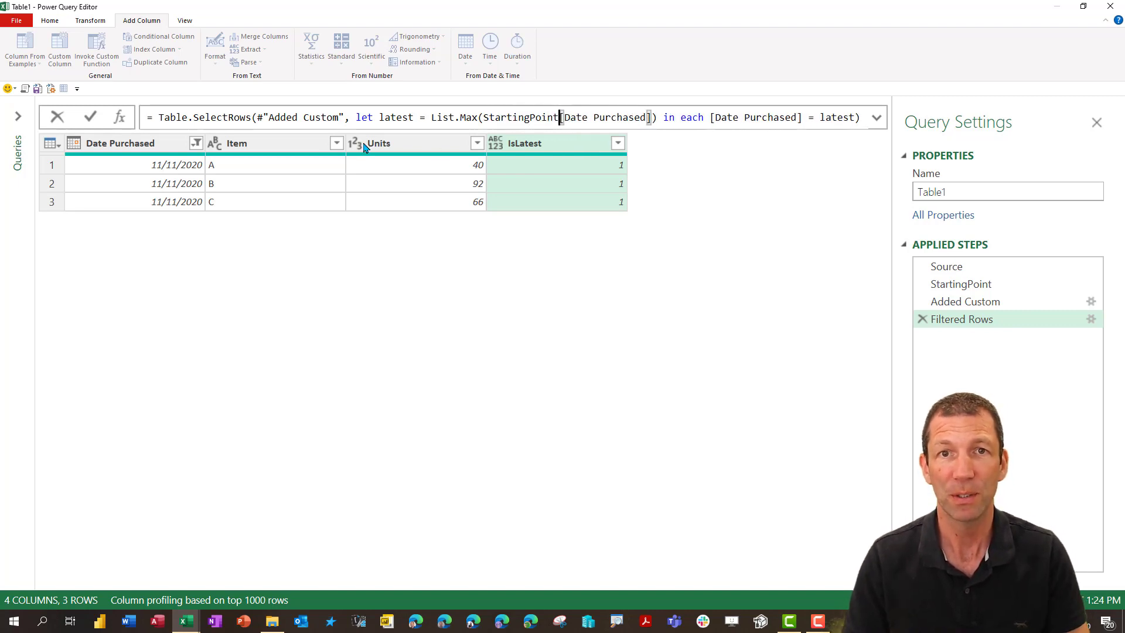
left_click_drag(356, 117, 869, 117)
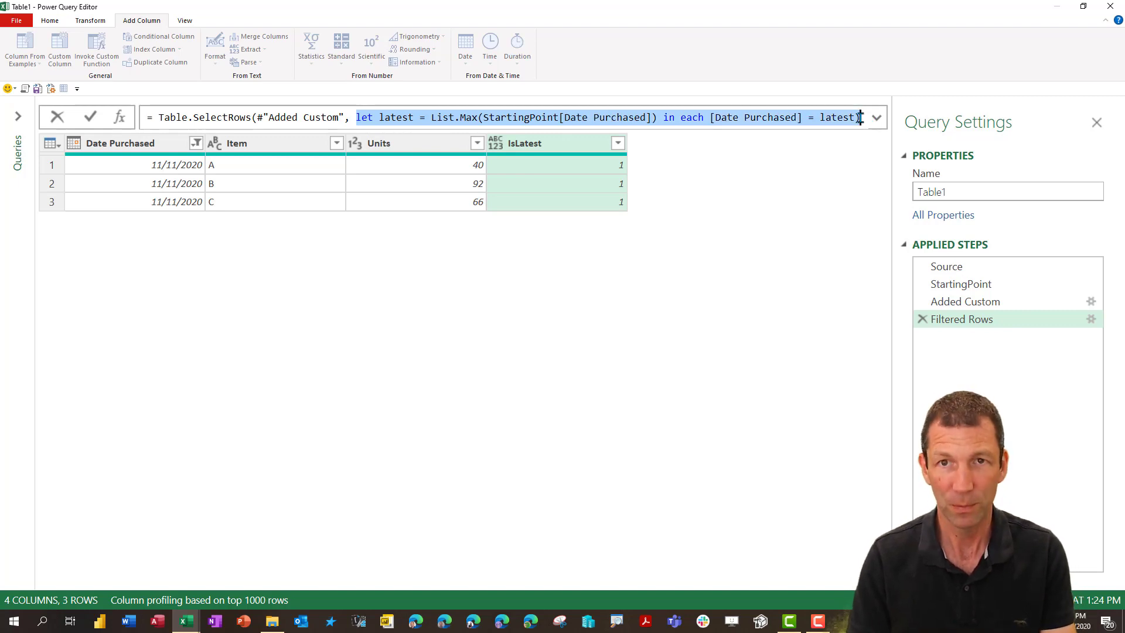
- Replace each 1 in the Added Custom formula with the pasted latest-date comparison
left_click(964, 305)
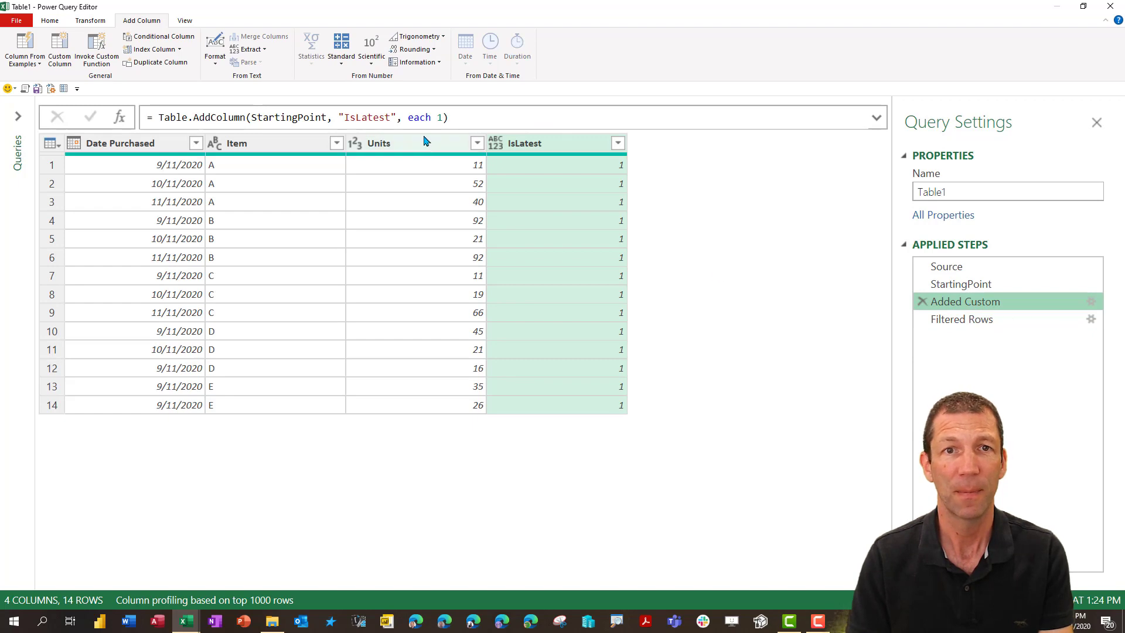
left_click_drag(410, 118, 495, 118)
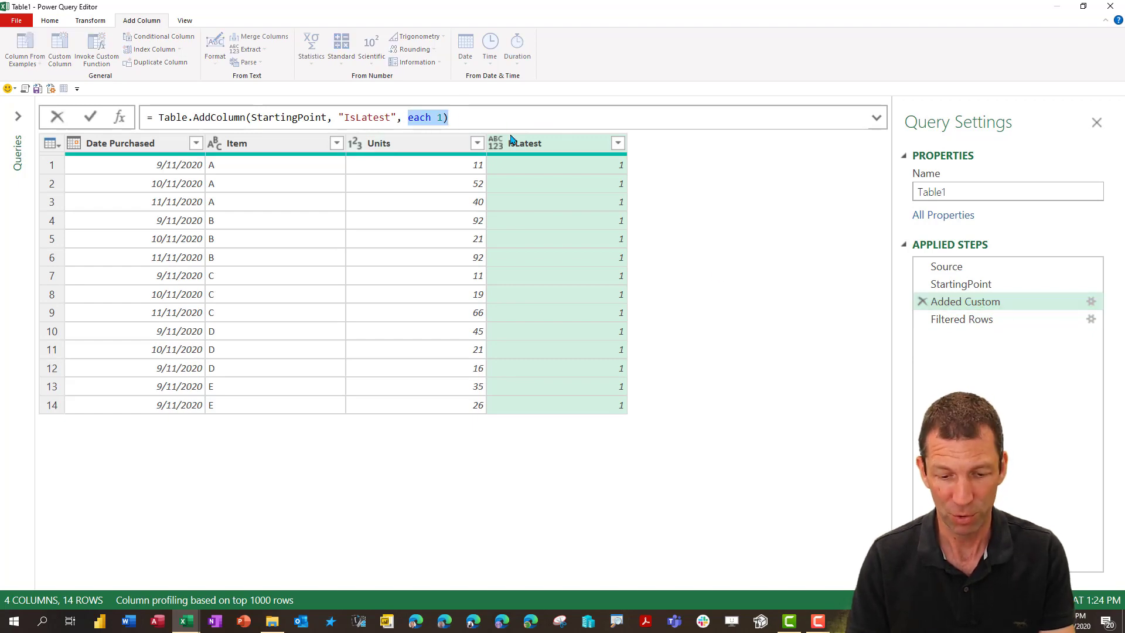
key("ctrl+v")
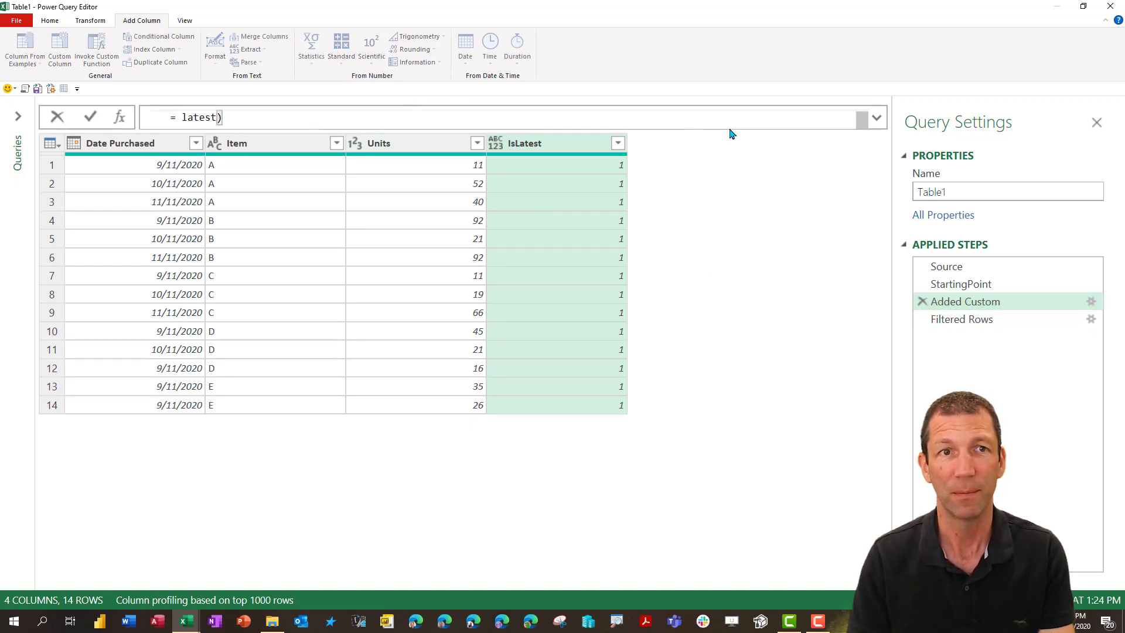
left_click(876, 118)
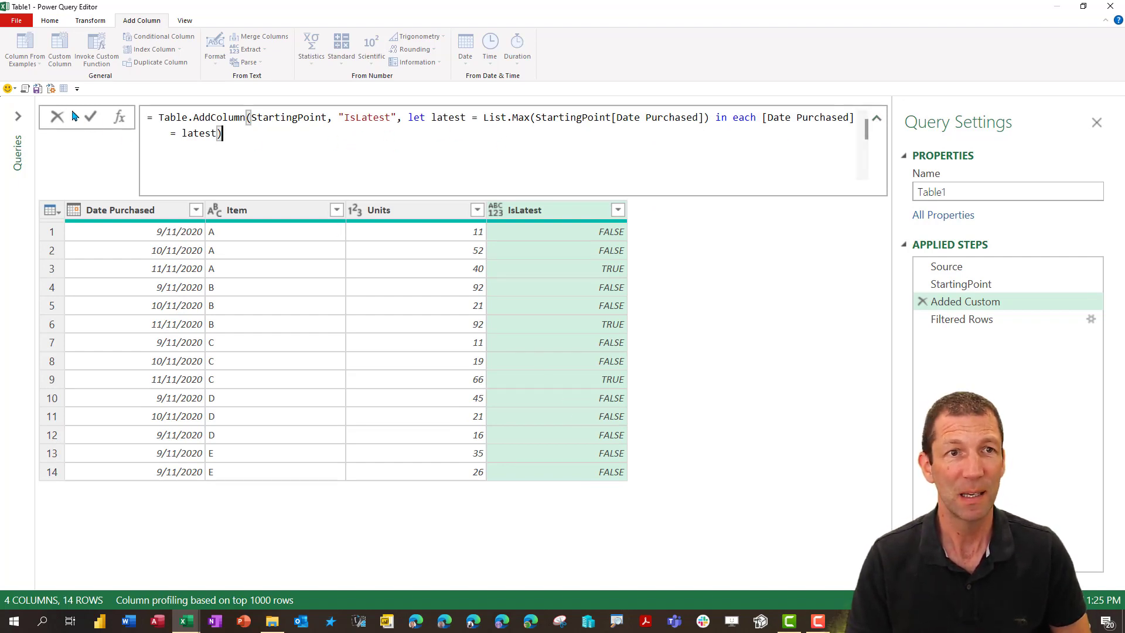
left_click(89, 116)
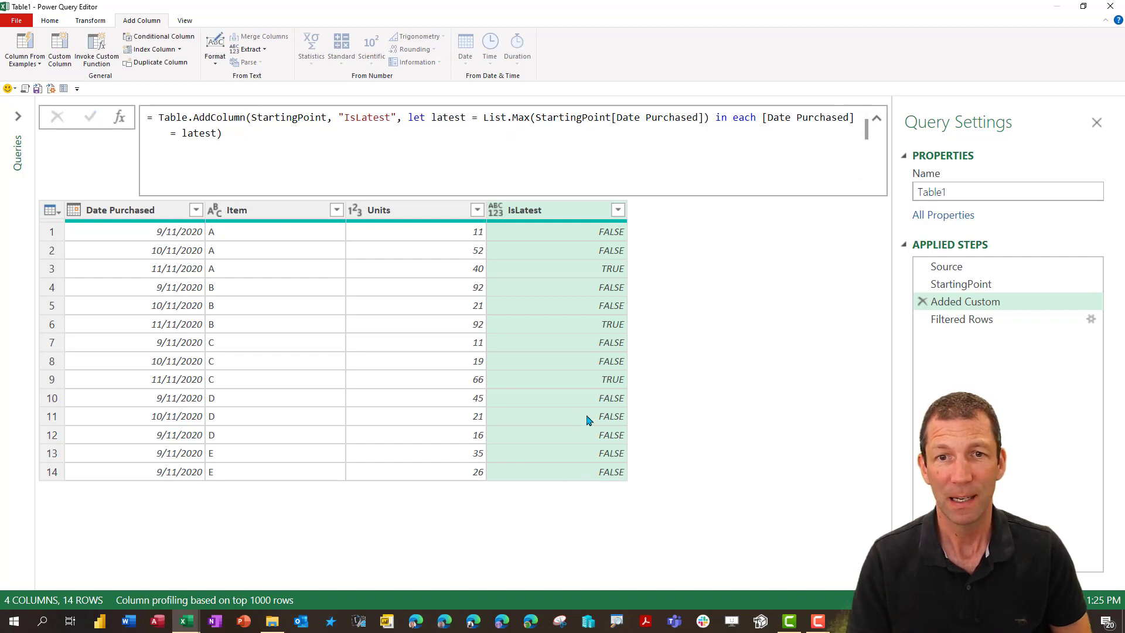
- Check the 11/11/2020 rows for items C, B and A, then collapse the formula bar
left_click(51, 381)
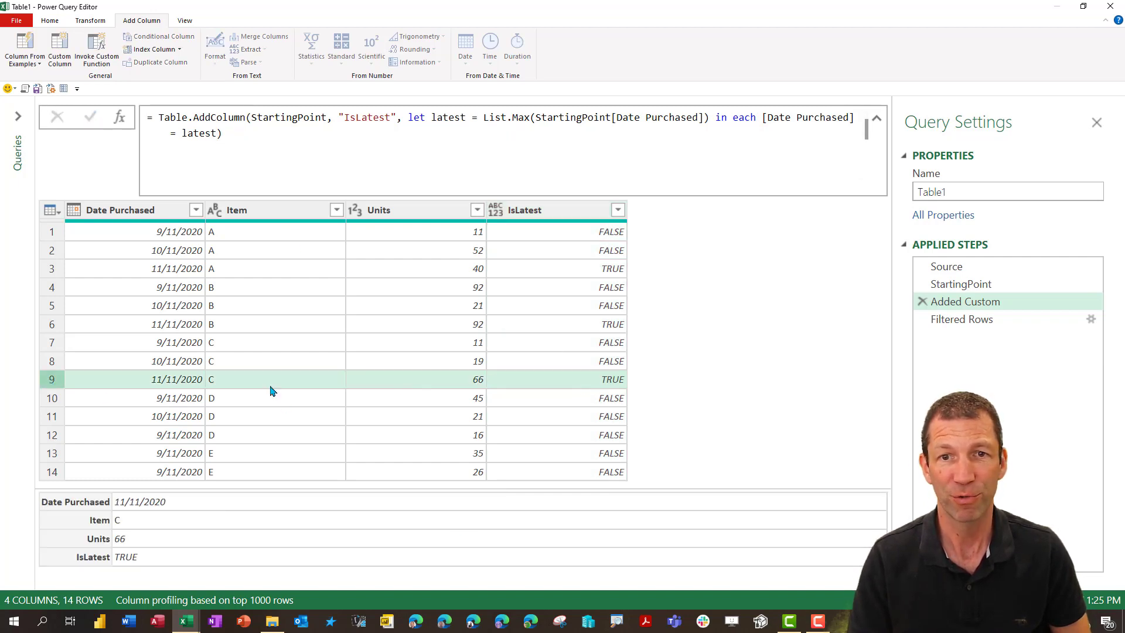
left_click(46, 326)
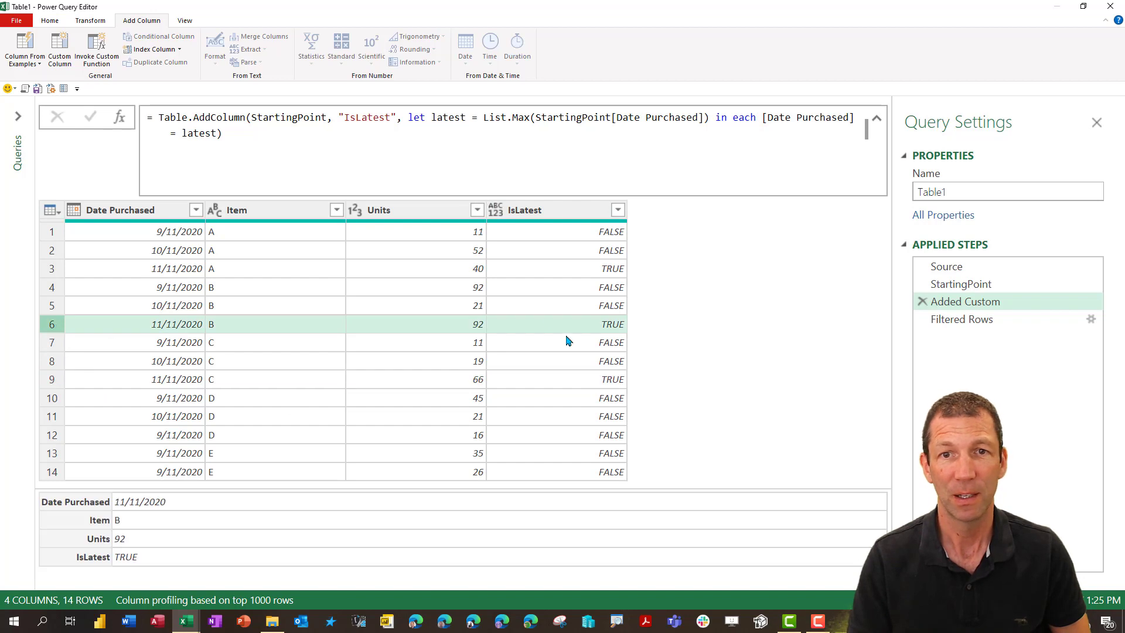
left_click(57, 267)
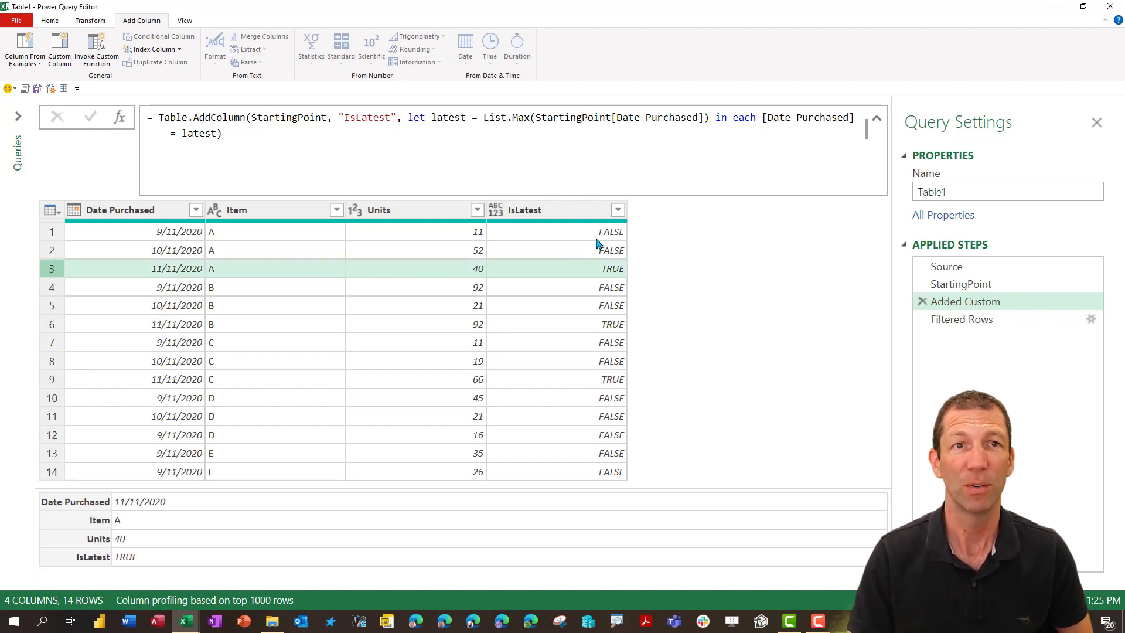
left_click(876, 119)
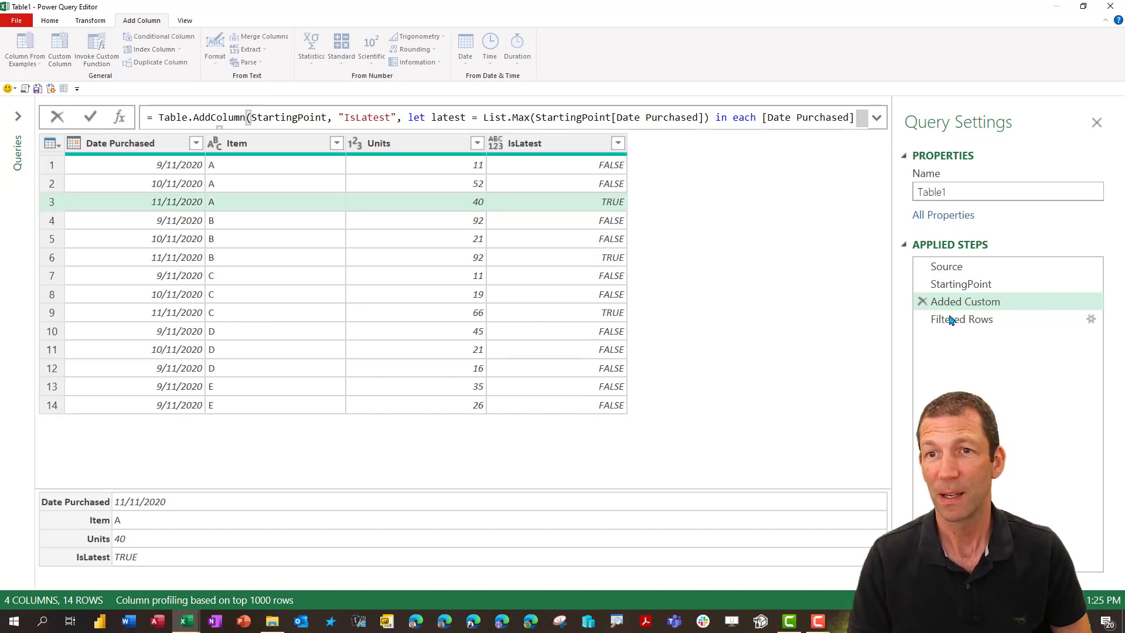
- Delete the Filtered Rows step, type IsLatest as True/False, and rename the query Result
left_click(924, 321)
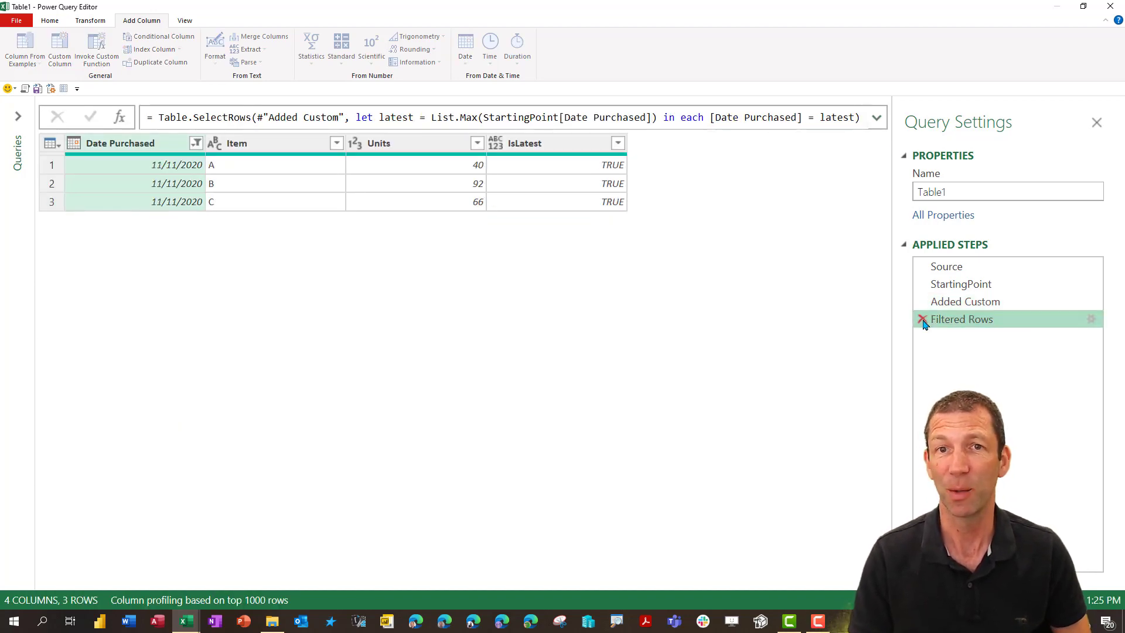
left_click(922, 320)
left_click(496, 147)
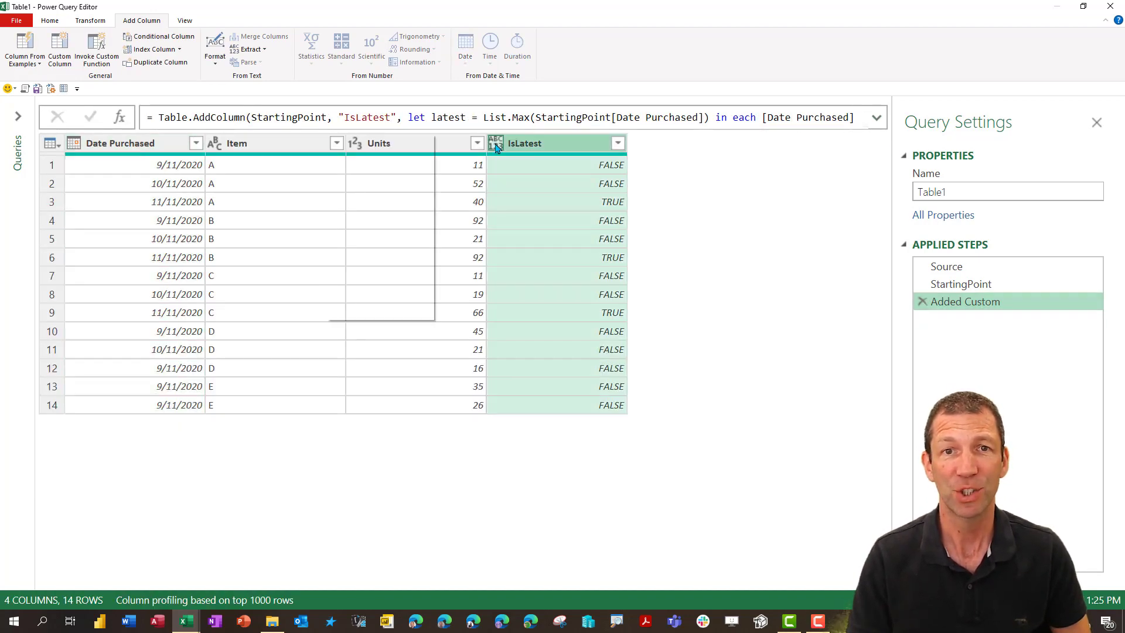
left_click(371, 281)
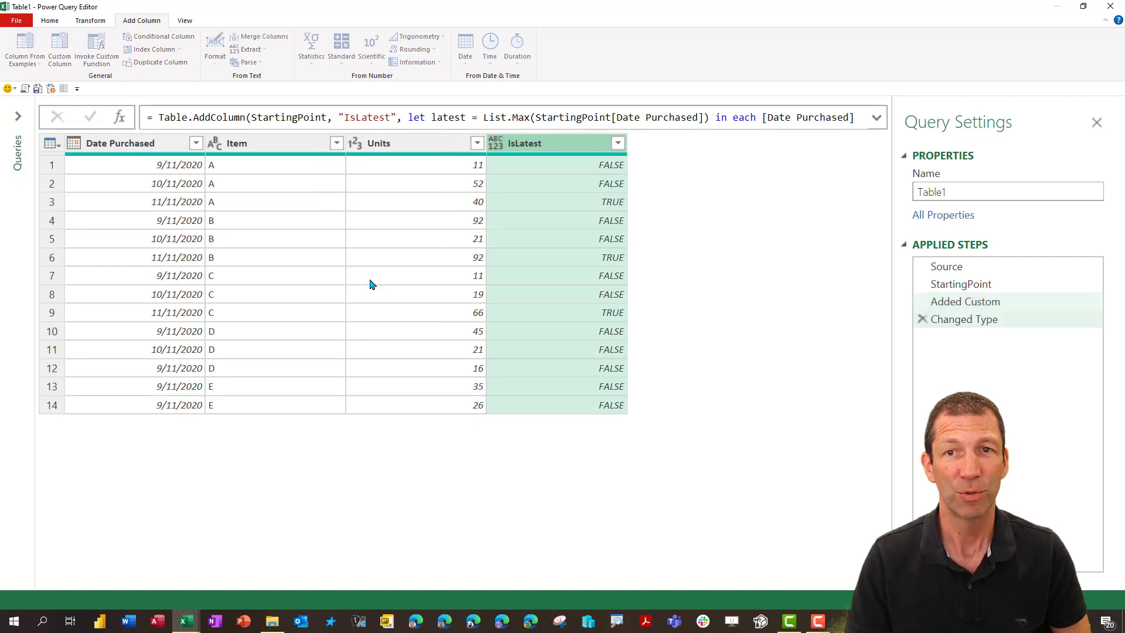
double_click(941, 191)
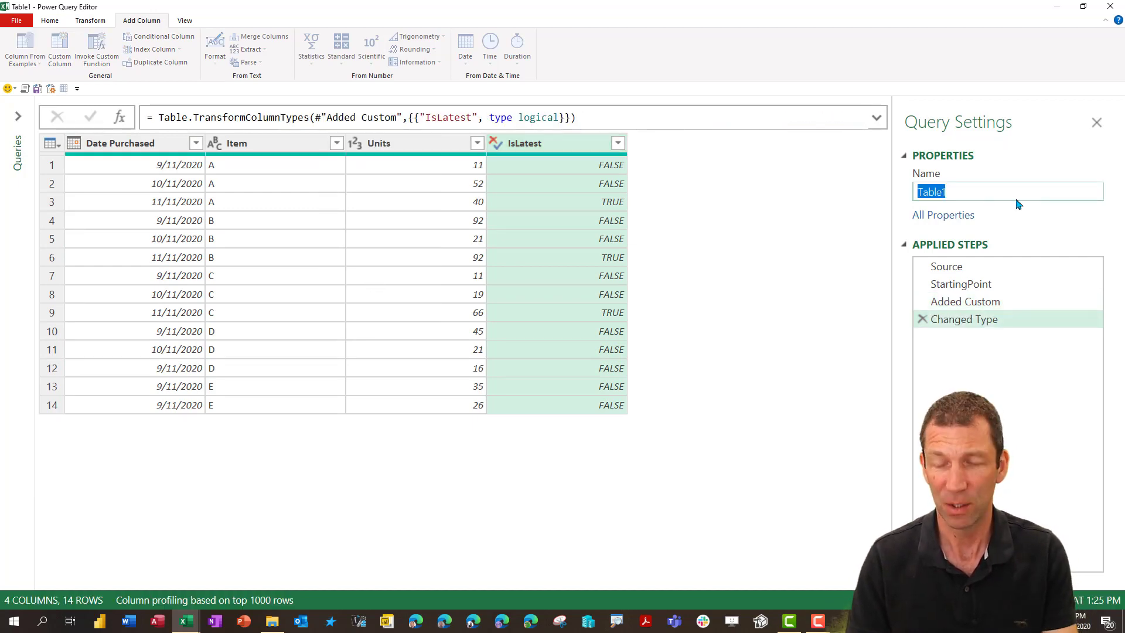
type("Result")
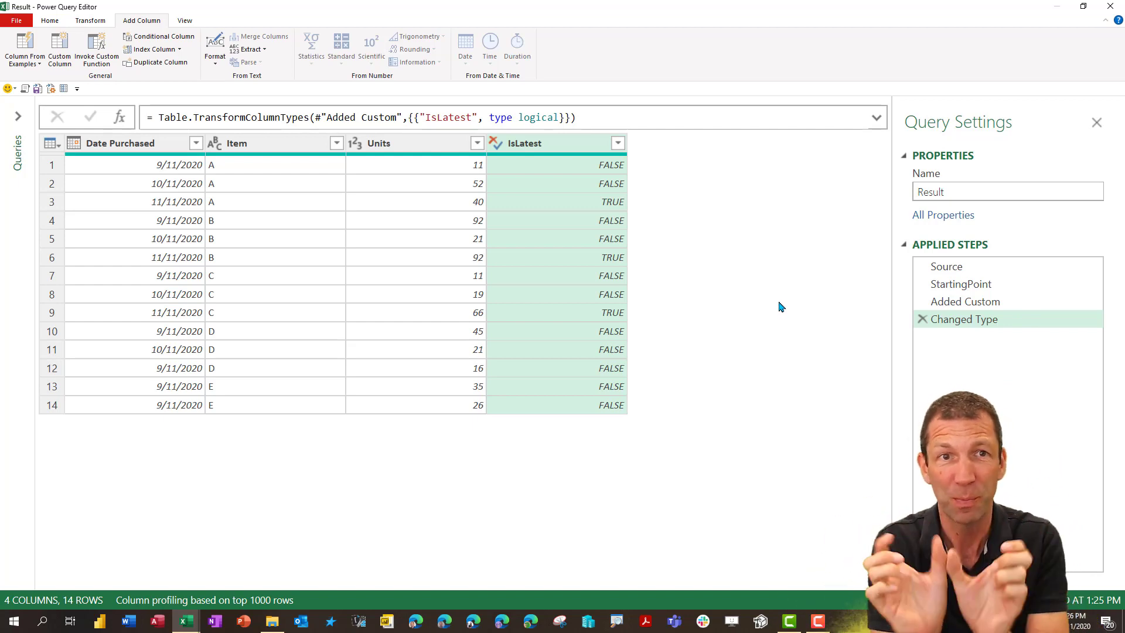
- Close & Load the query as a table on the existing worksheet at cell Z25
left_click(50, 20)
left_click(13, 67)
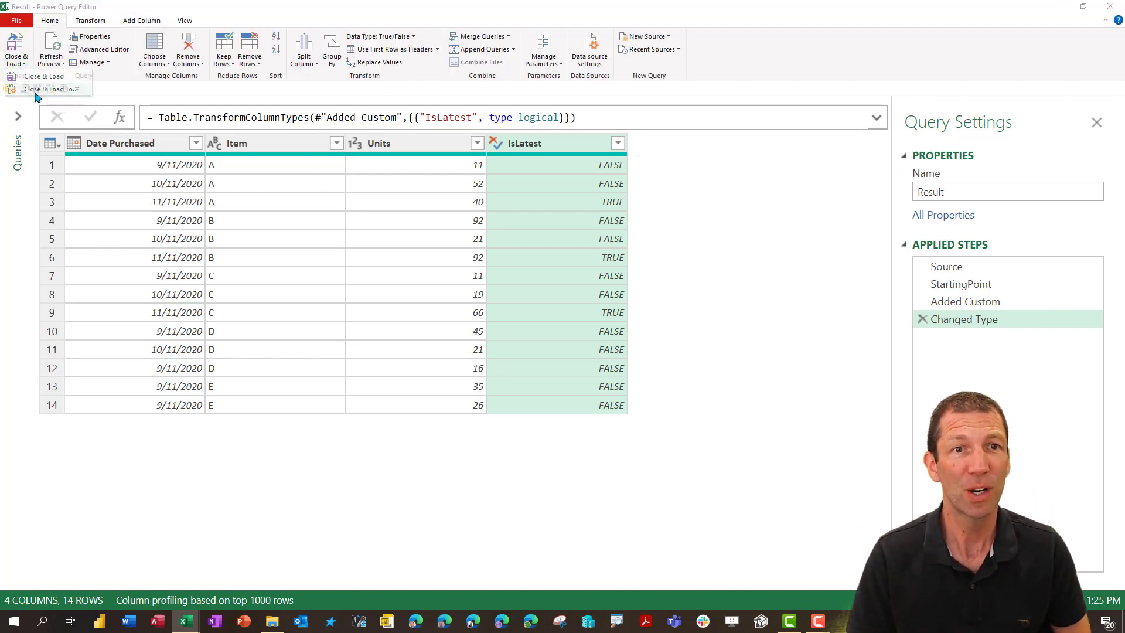
left_click(42, 89)
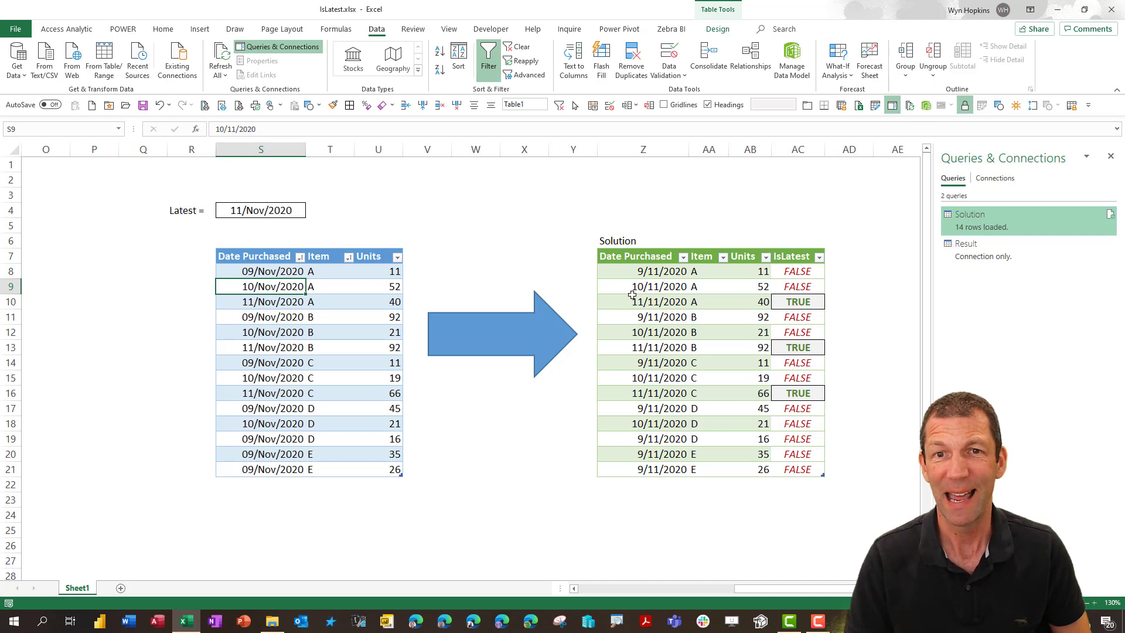
left_click(404, 233)
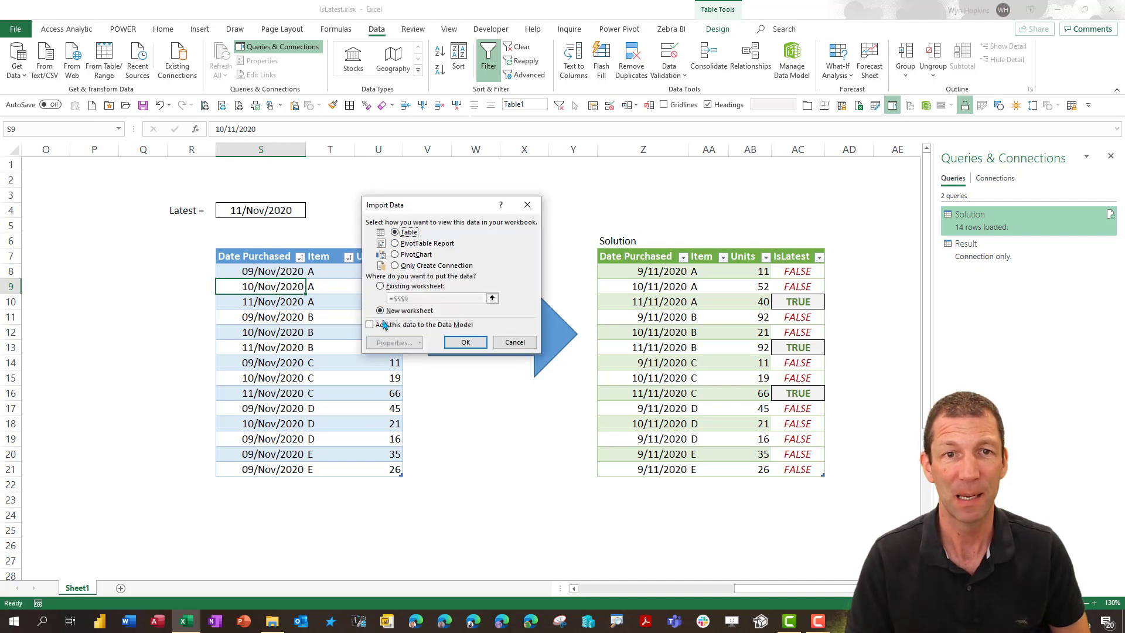
left_click(389, 286)
left_click(644, 530)
left_click(465, 342)
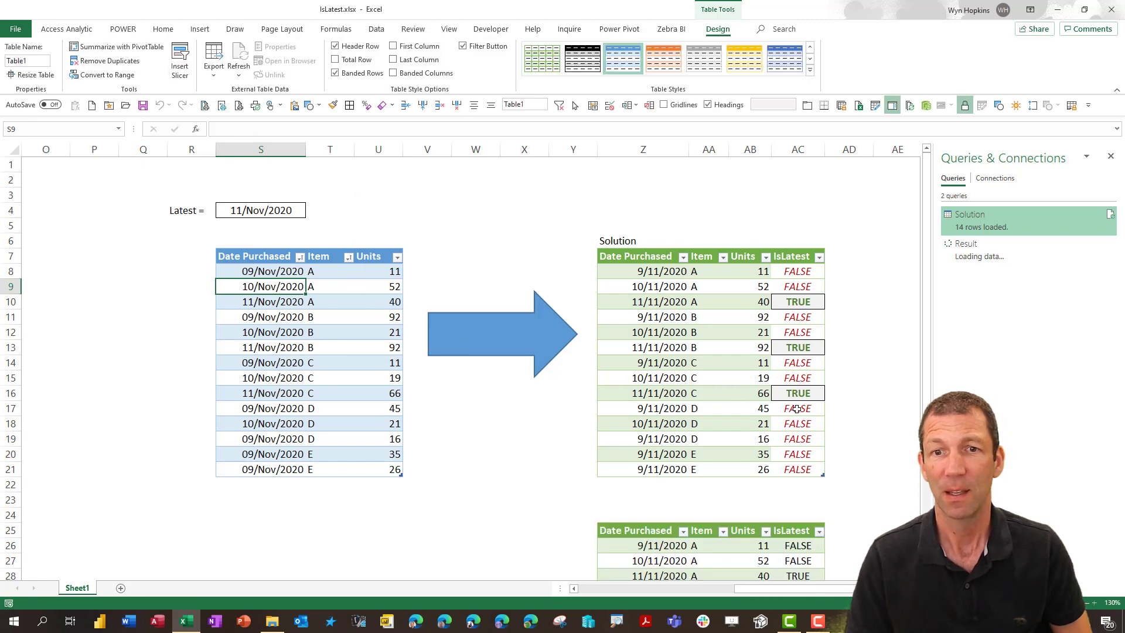
- Check the TRUE flags for items A, B and C in the loaded Result table
scroll(819, 465, "down", 4)
left_click(798, 396)
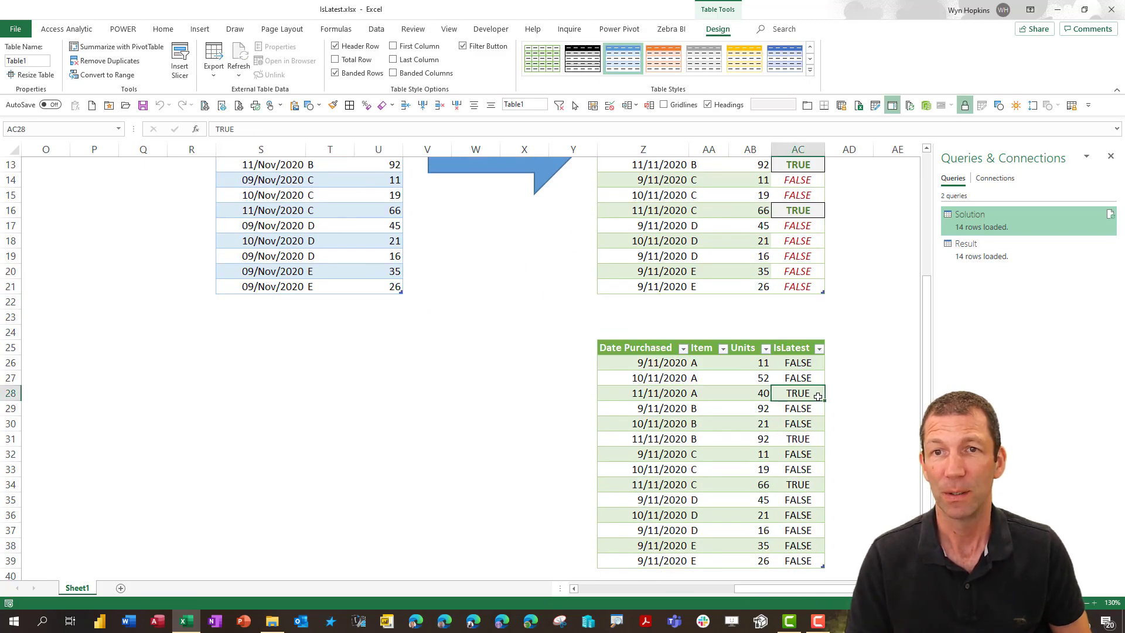
left_click(812, 439)
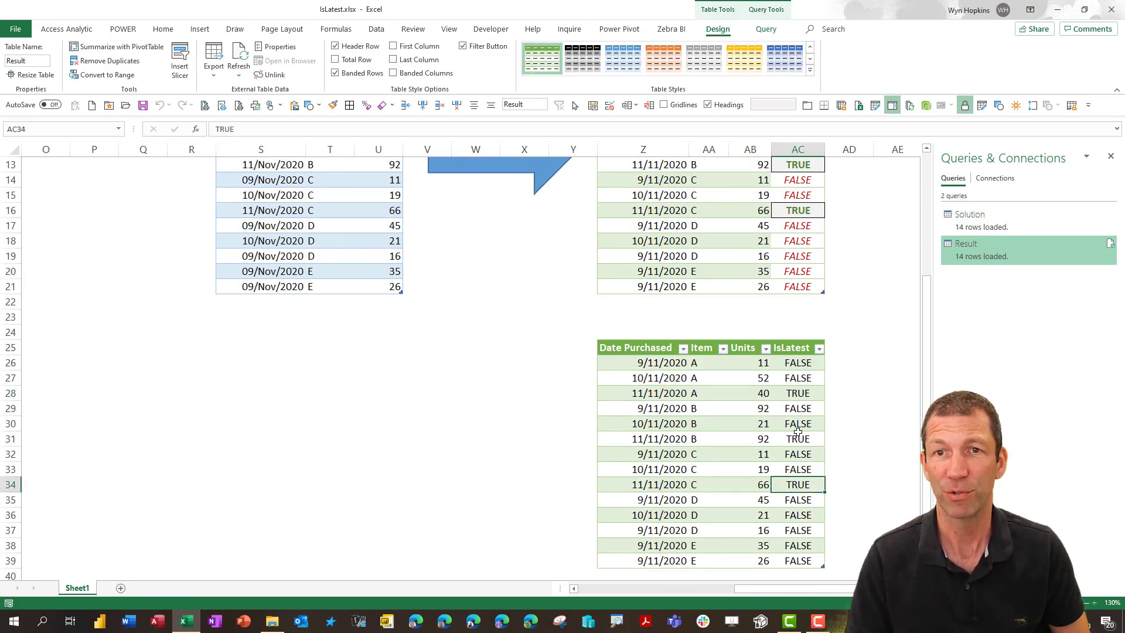
left_click(813, 485)
scroll(814, 485, "up", 2)
- Enter 13/11/2020 as the item C date in S14 and the item D date in S19
left_click(253, 272)
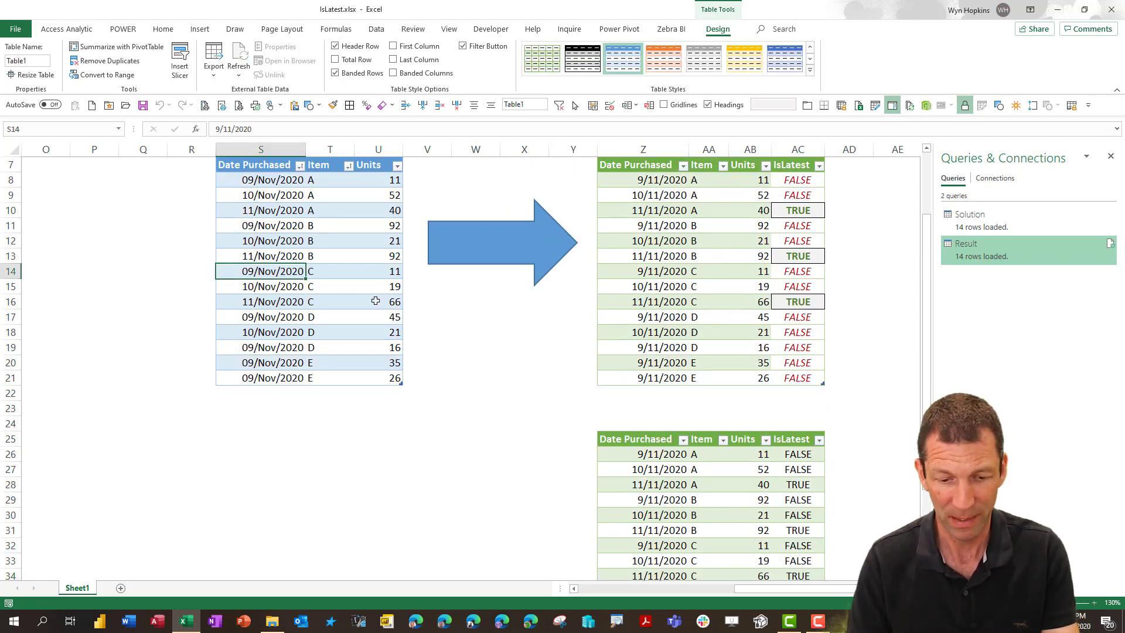
type("13/")
type("11/2020")
key("Return")
key("Down")
key("Down")
key("Down")
key("Down")
type("13/11/2020")
key("Return")
- Refresh the Result table and check the C and D rows now dated 13/11/2020 show TRUE
scroll(655, 365, "down", 4)
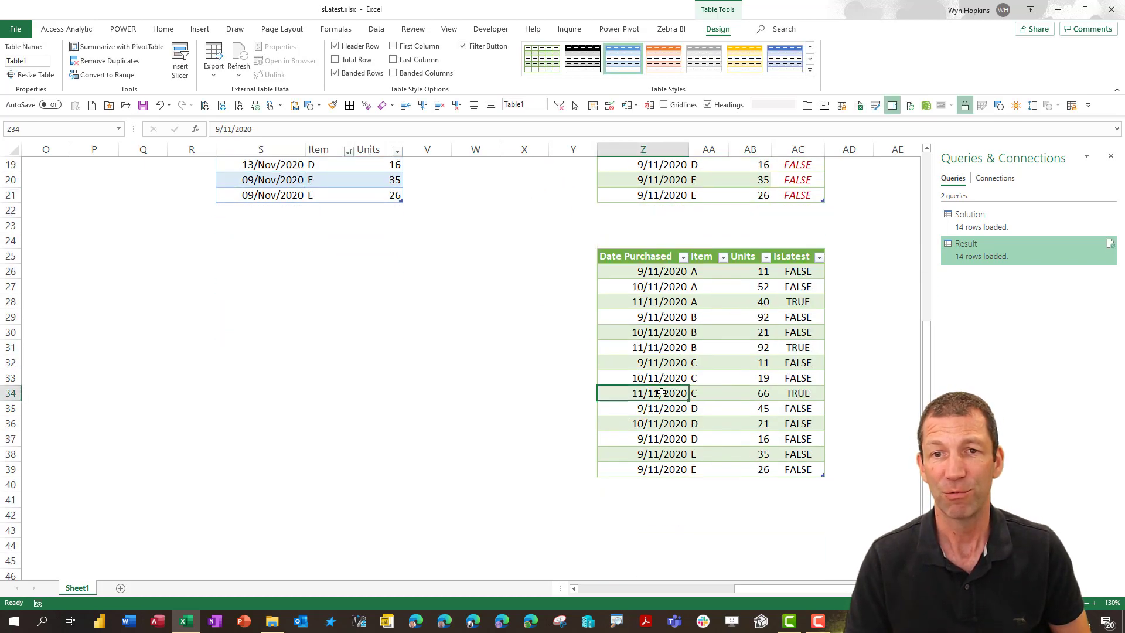
right_click(662, 393)
left_click(716, 365)
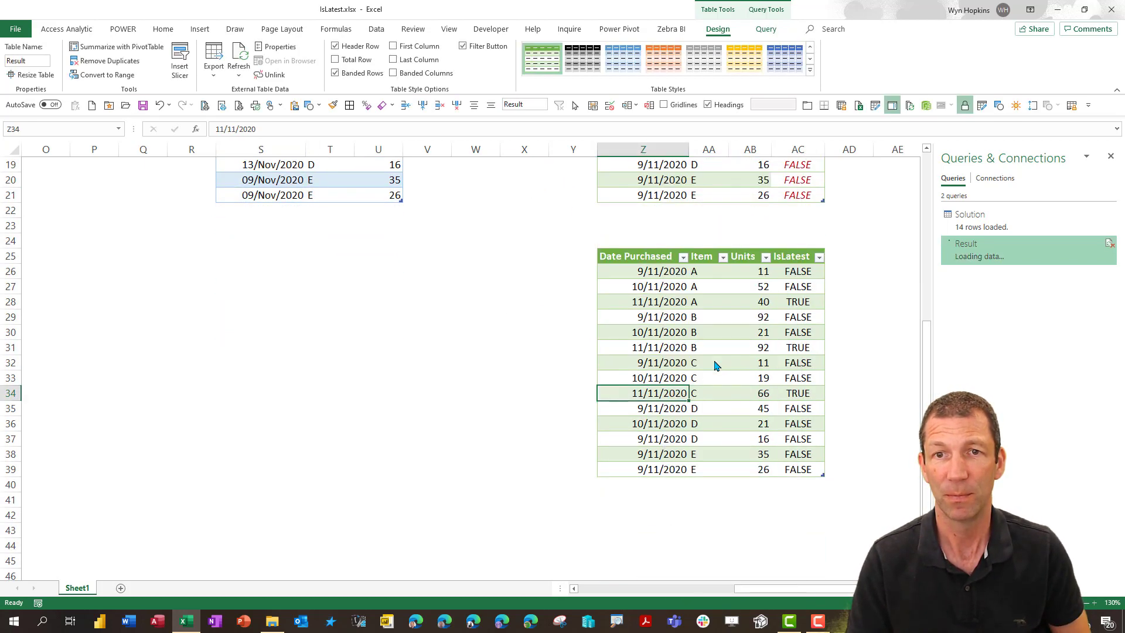
left_click(803, 439)
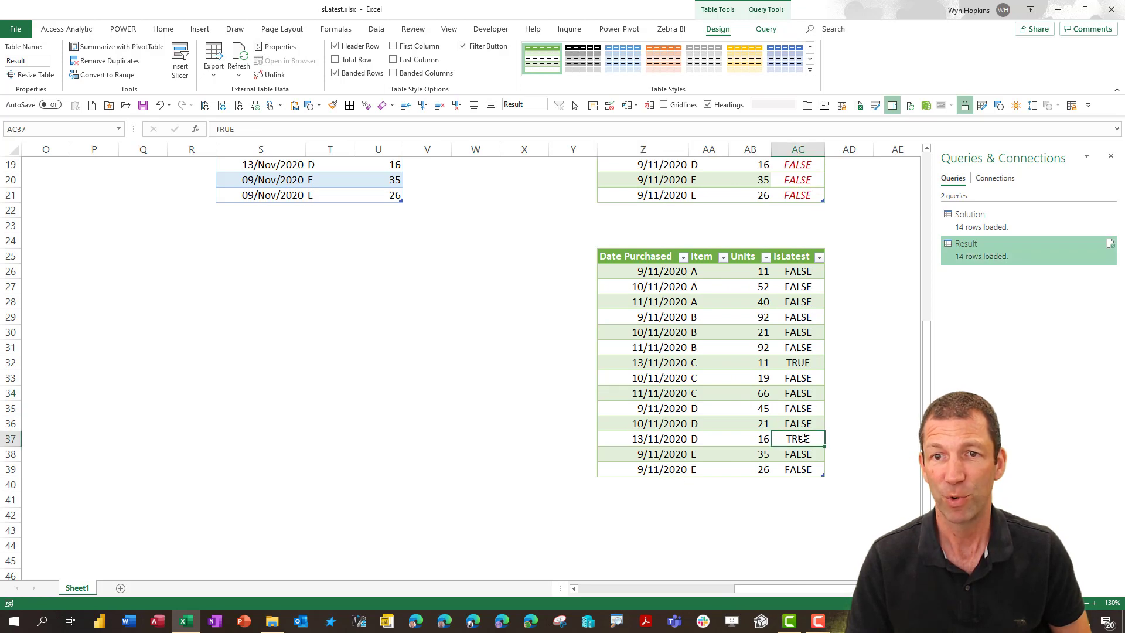
left_click(798, 364)
left_click(645, 364)
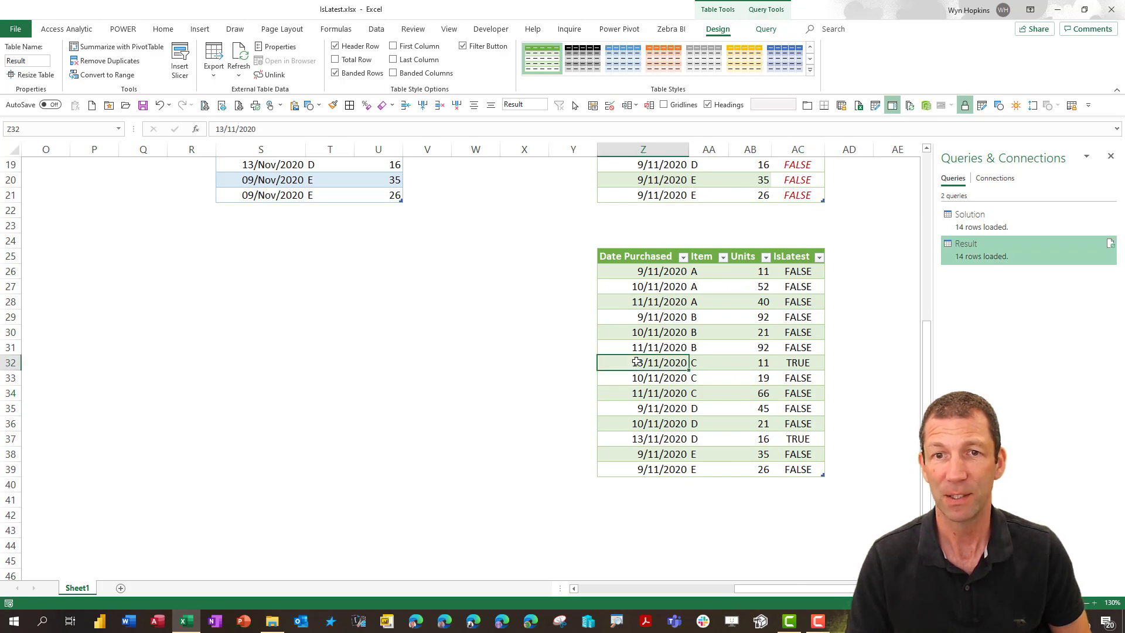
left_click(661, 438)
scroll(658, 415, "up", 2)
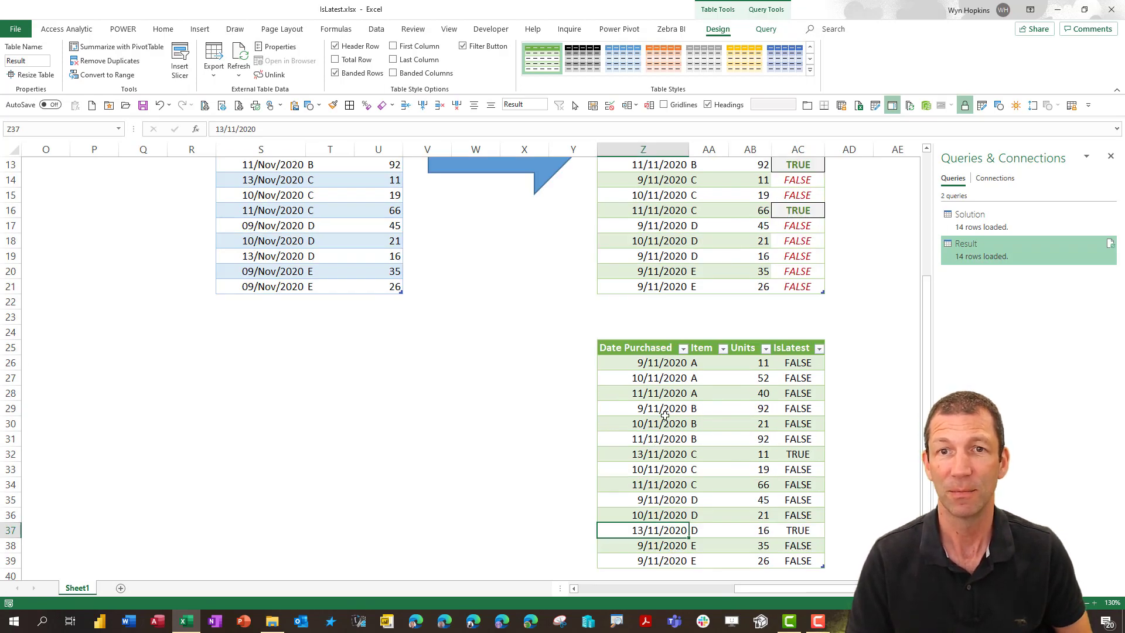
- Refresh the Solution table so the 13/11/2020 rows for items C and D show TRUE
right_click(667, 198)
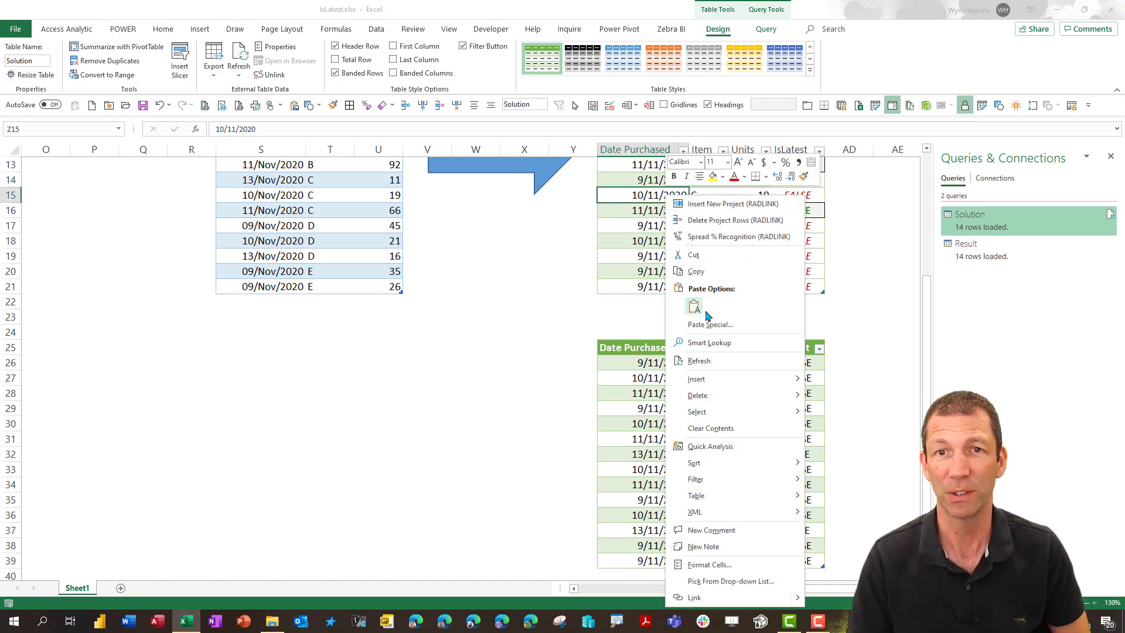
left_click(708, 361)
scroll(727, 281, "up", 1)
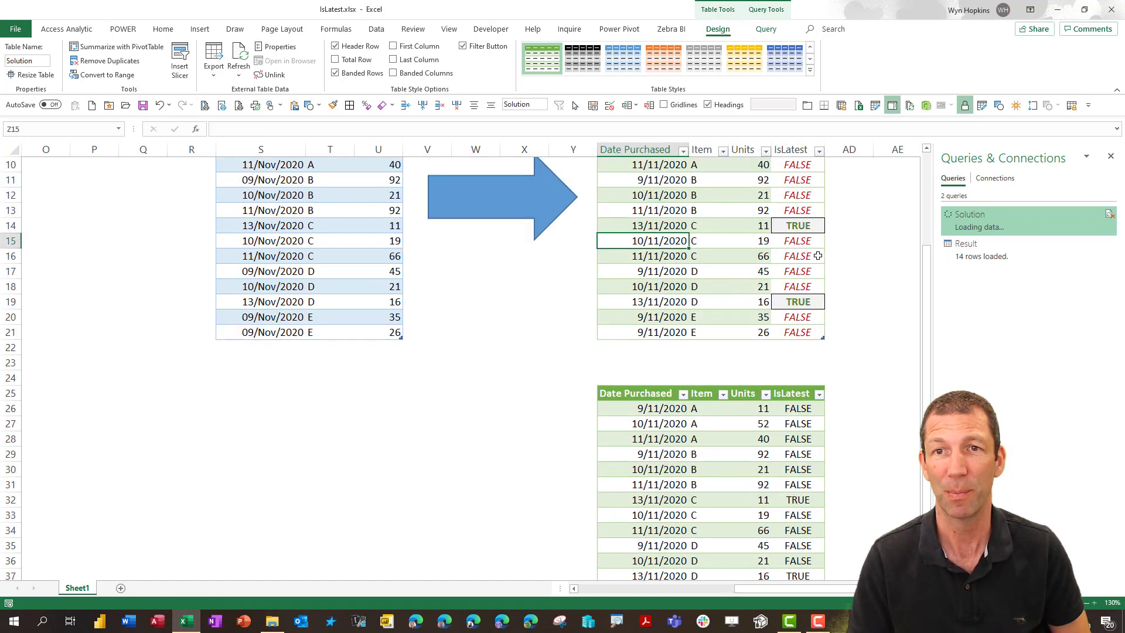